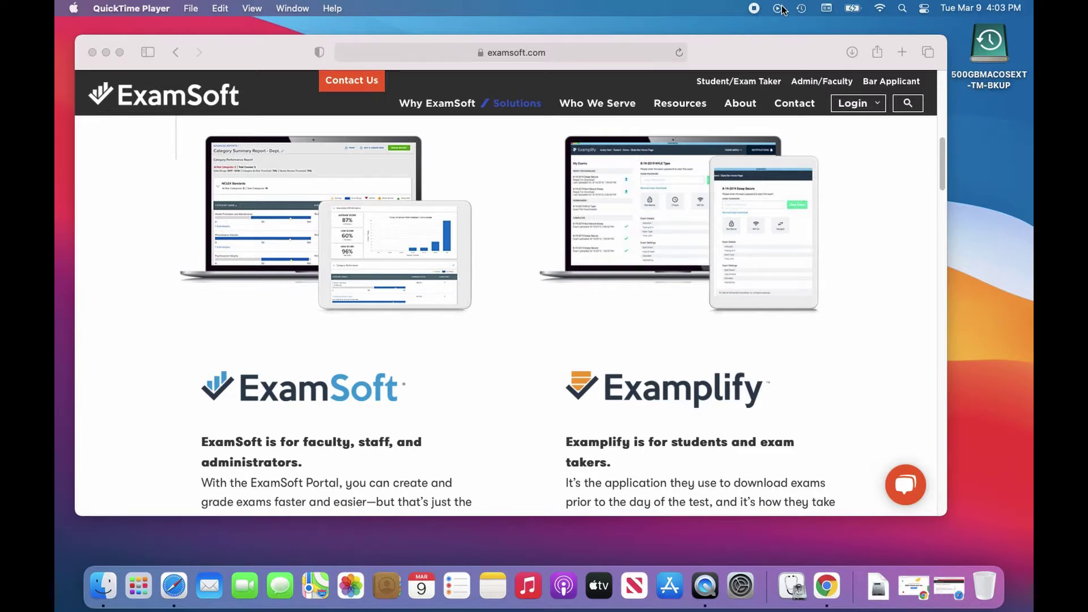
- Dismiss the Time Machine backup menu and advance to the 11-digit student ID slide
click(801, 7)
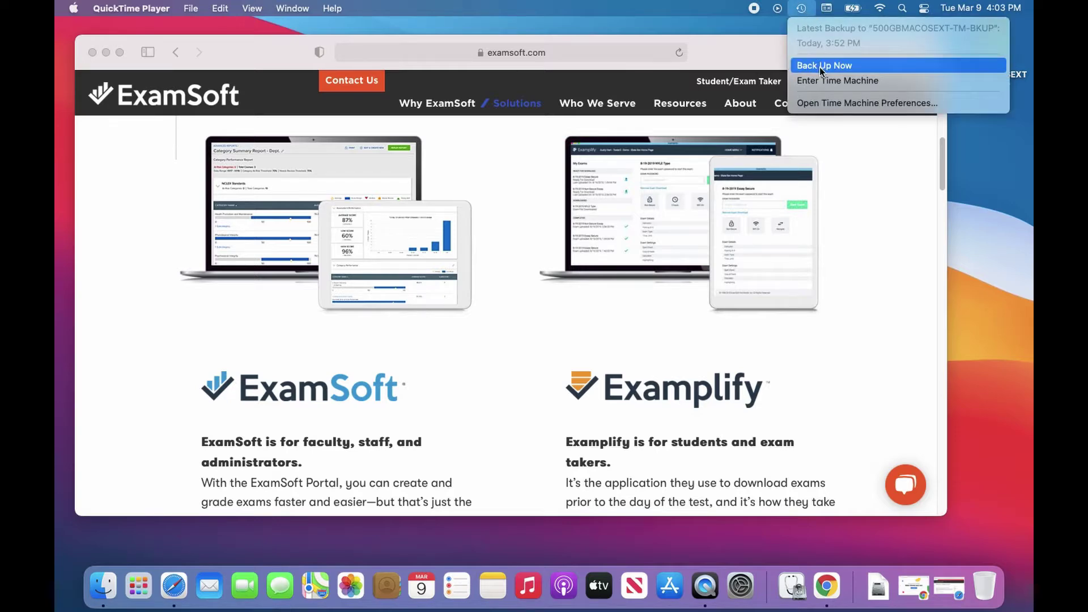
click(724, 49)
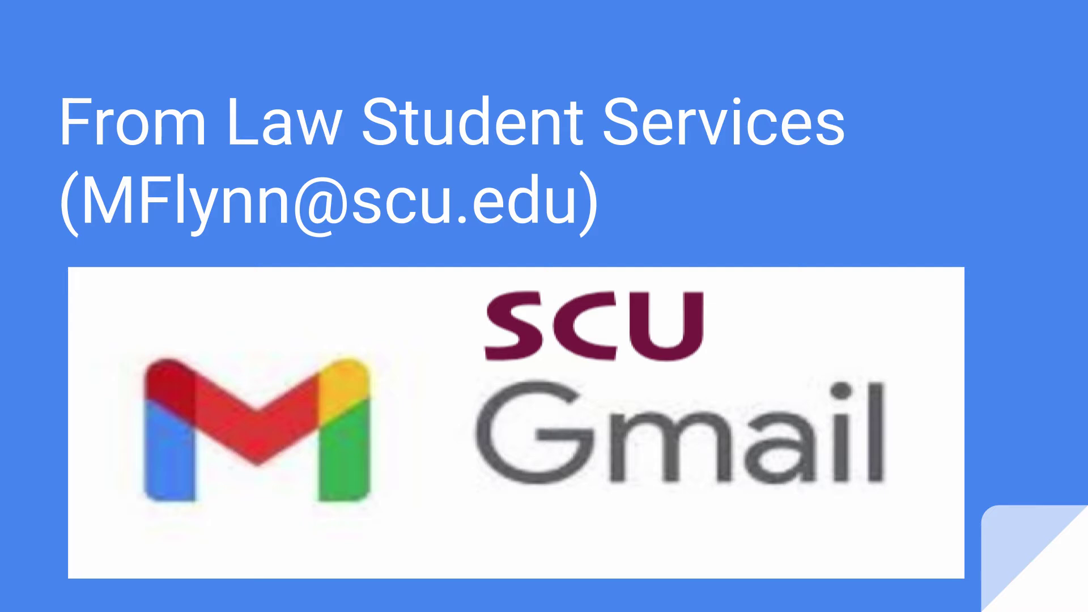
key(Right)
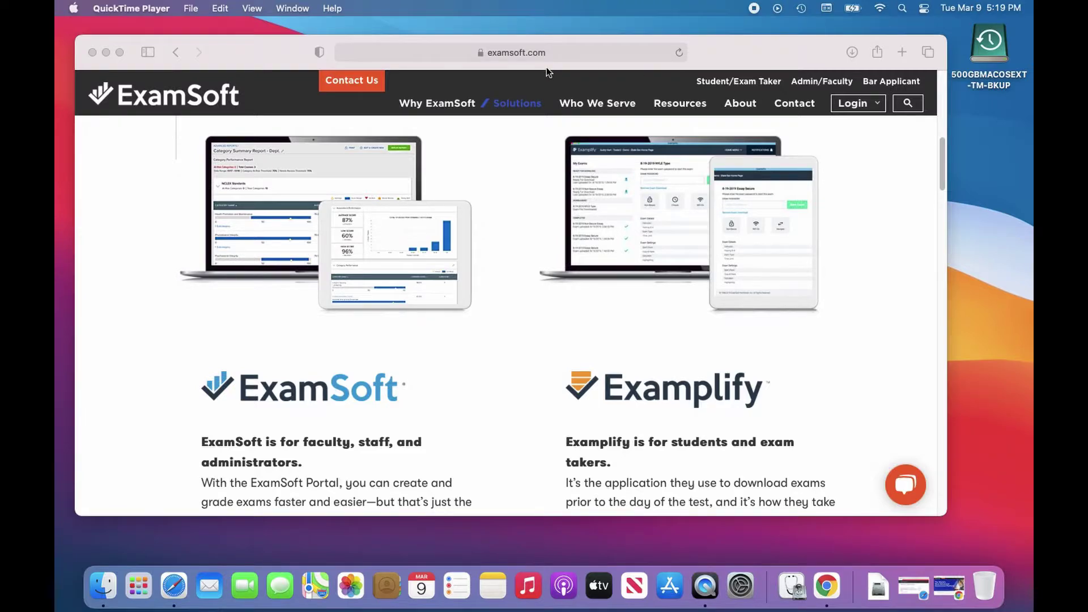
- Bring the browser forward and go to ExamSoft's Student/Exam Taker login
click(876, 106)
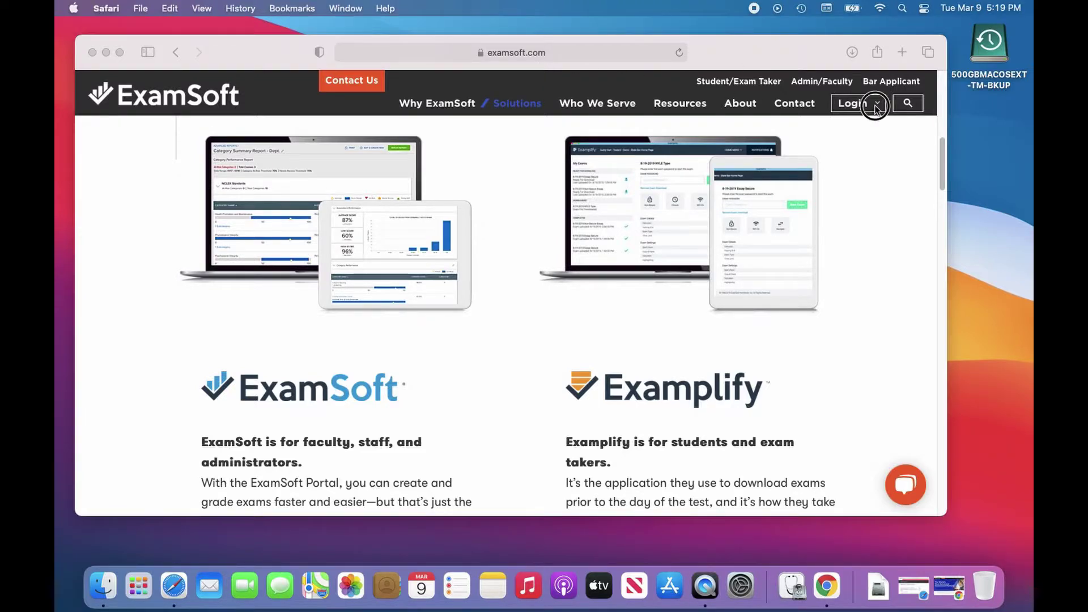
mouse_move(875, 110)
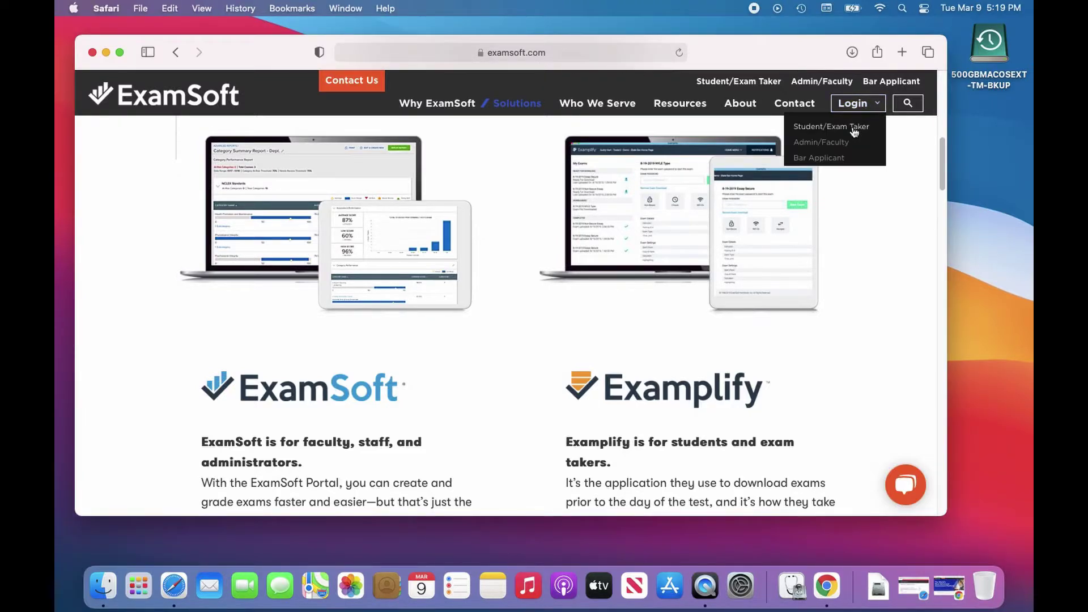
click(854, 131)
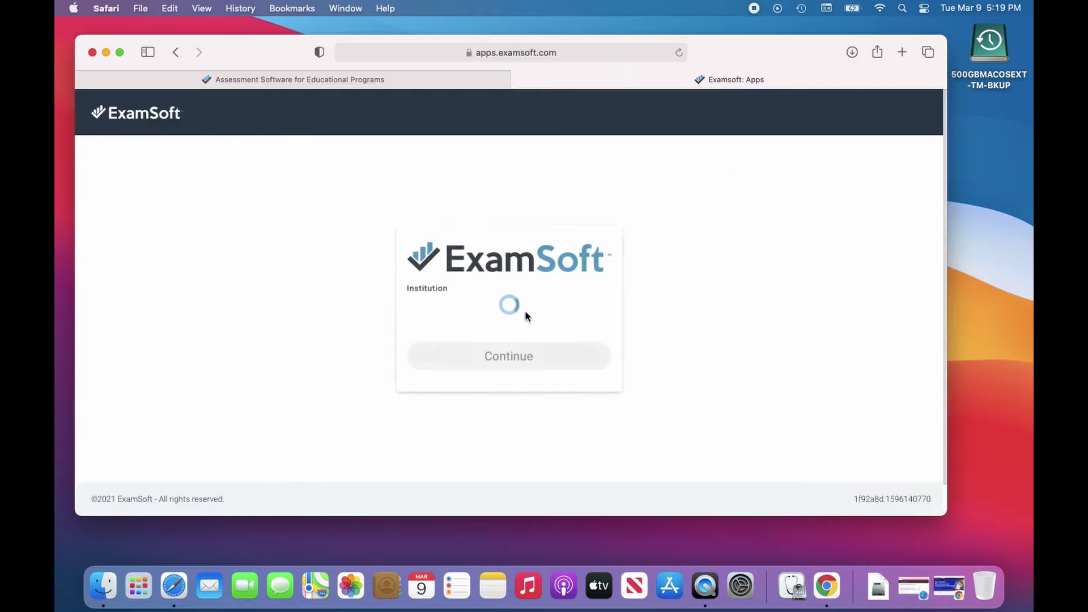
- Select Santa Clara University School of Law (sculaw) as the institution and open the user portal login
click(498, 310)
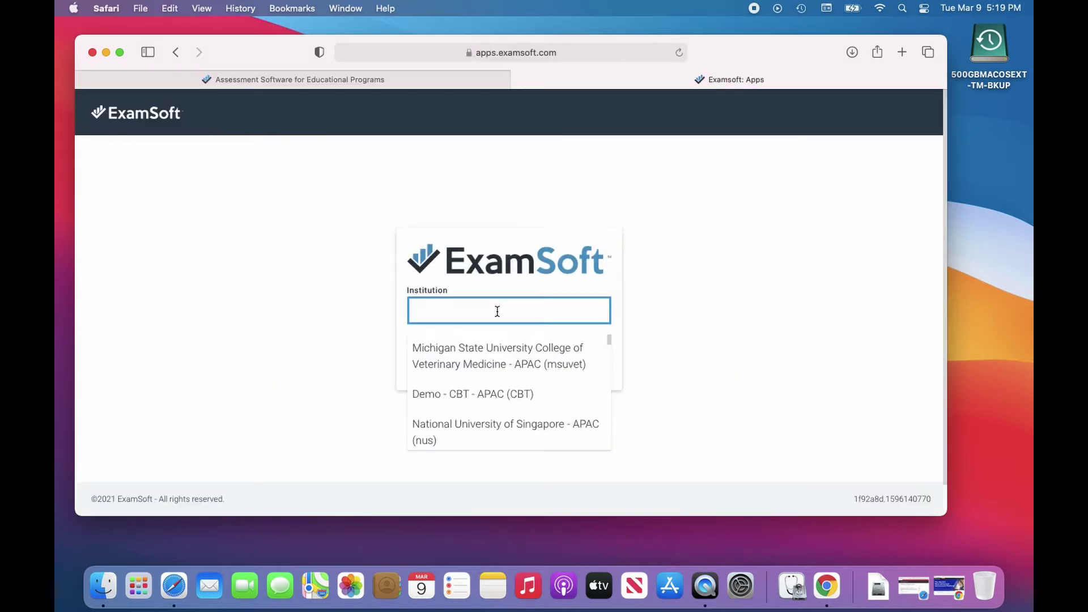
text(sculaw)
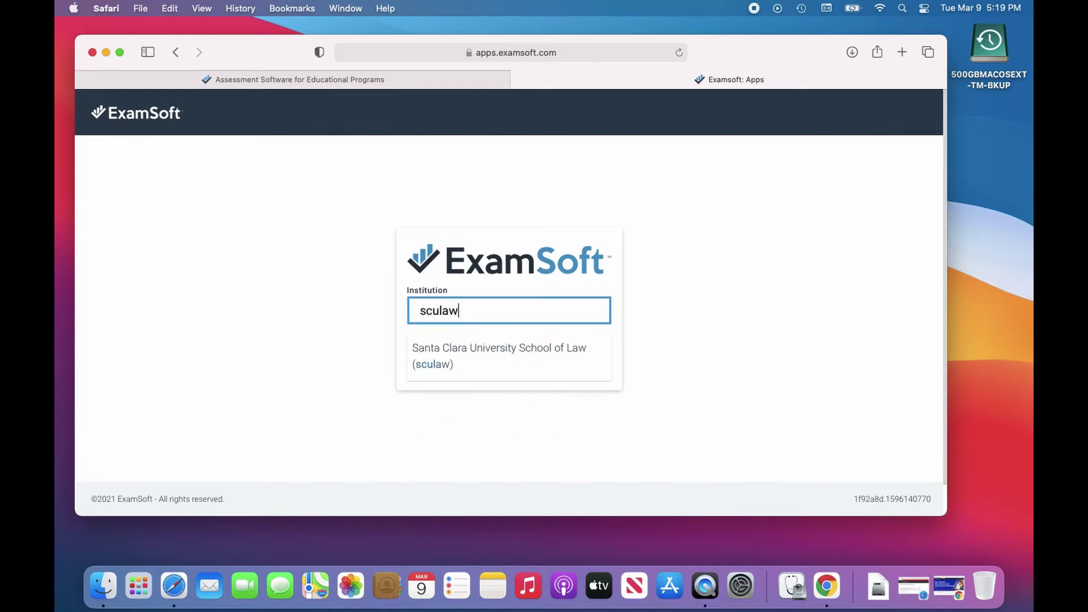
click(518, 347)
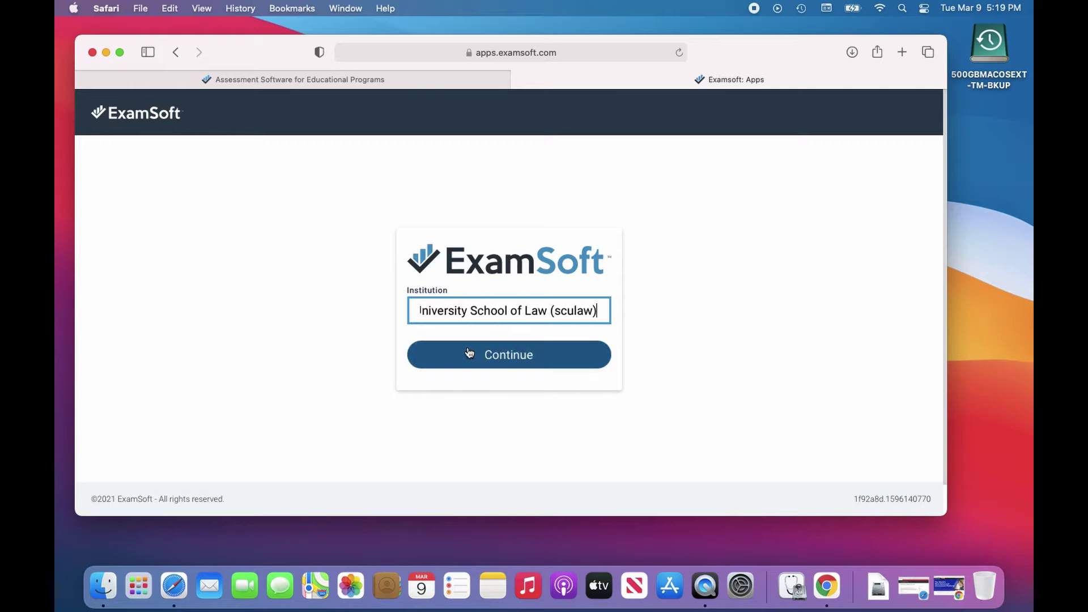
click(498, 355)
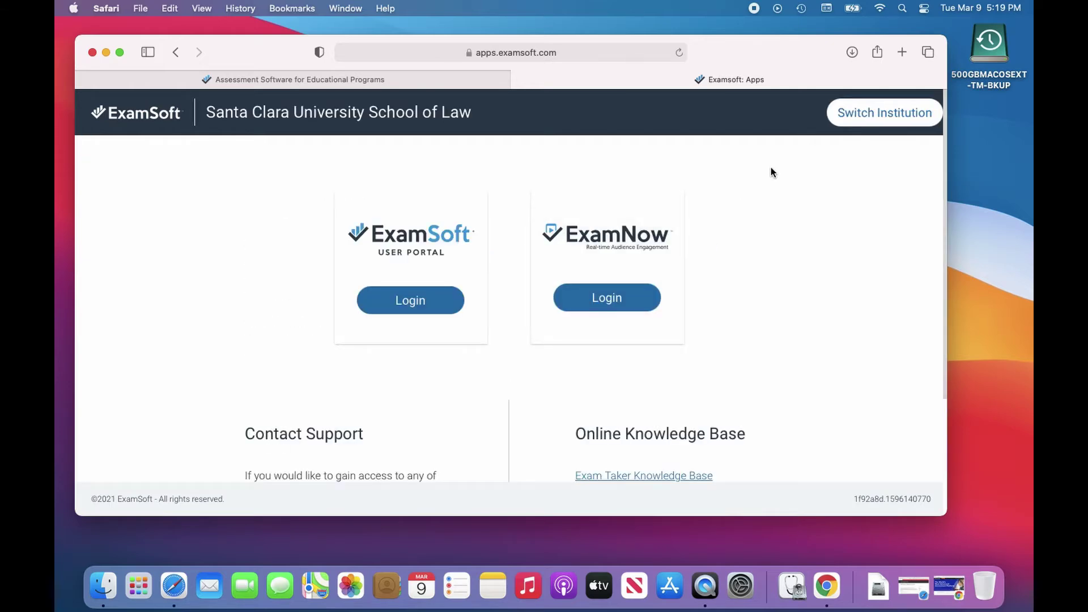
click(426, 306)
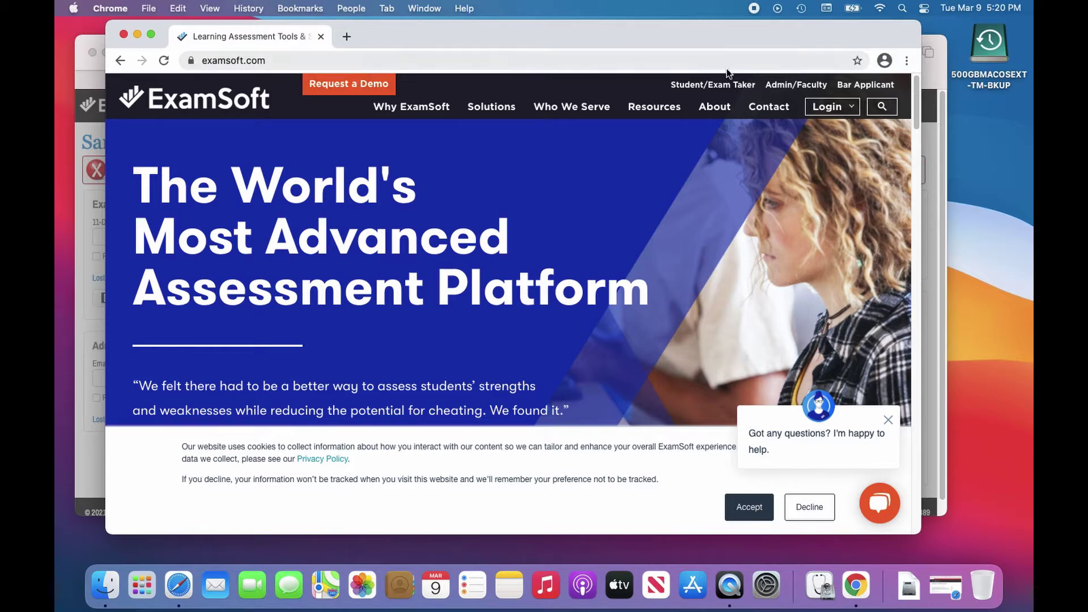
- In Chrome, choose Student/Exam Taker login and select Santa Clara University School of Law via 'sculaw'
mouse_move(837, 117)
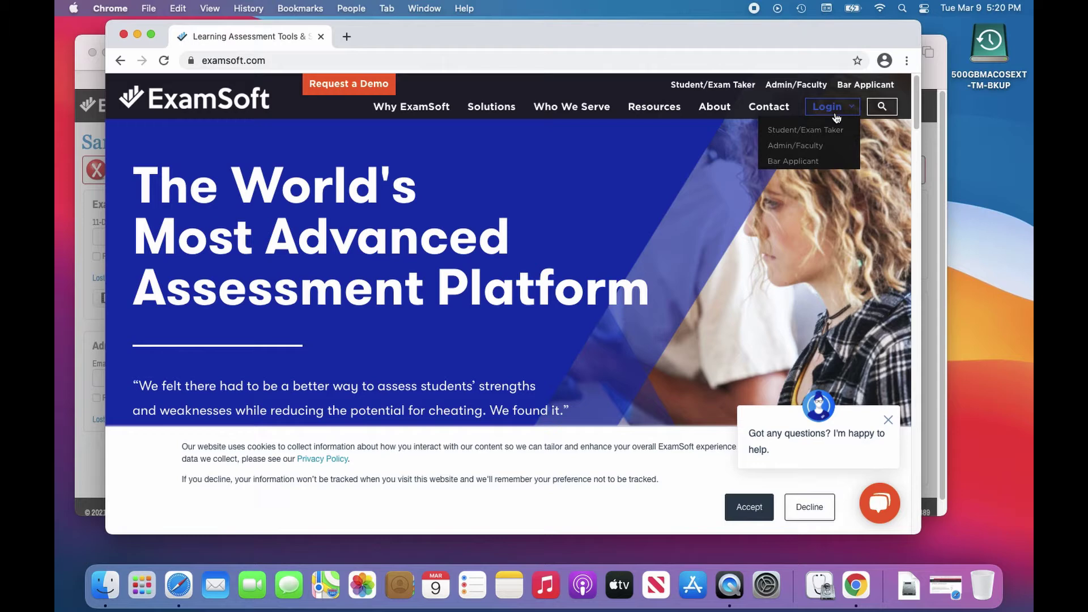
click(808, 132)
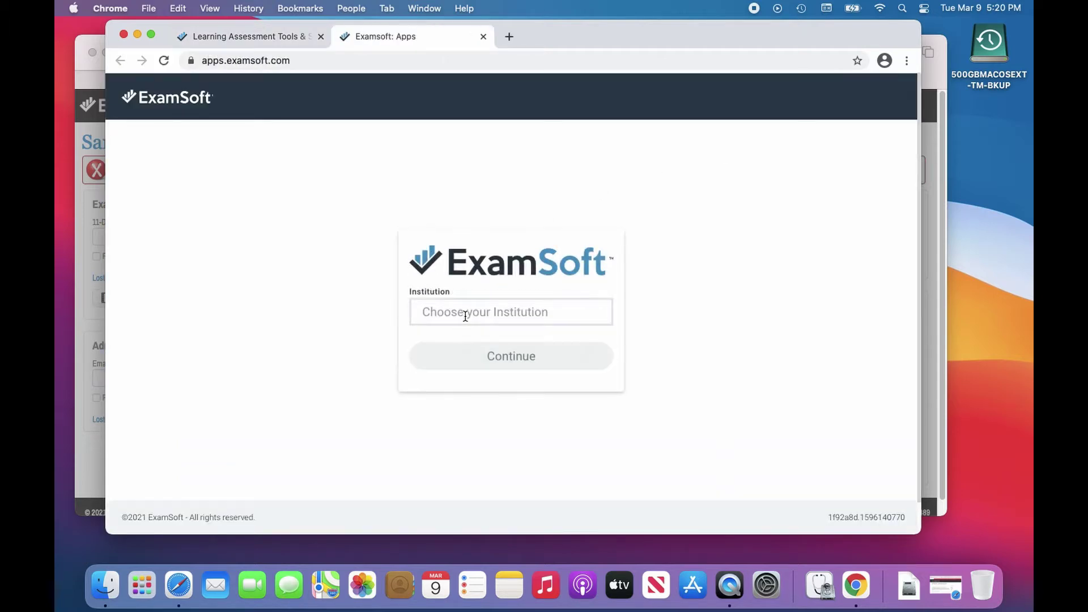
click(465, 316)
text(s)
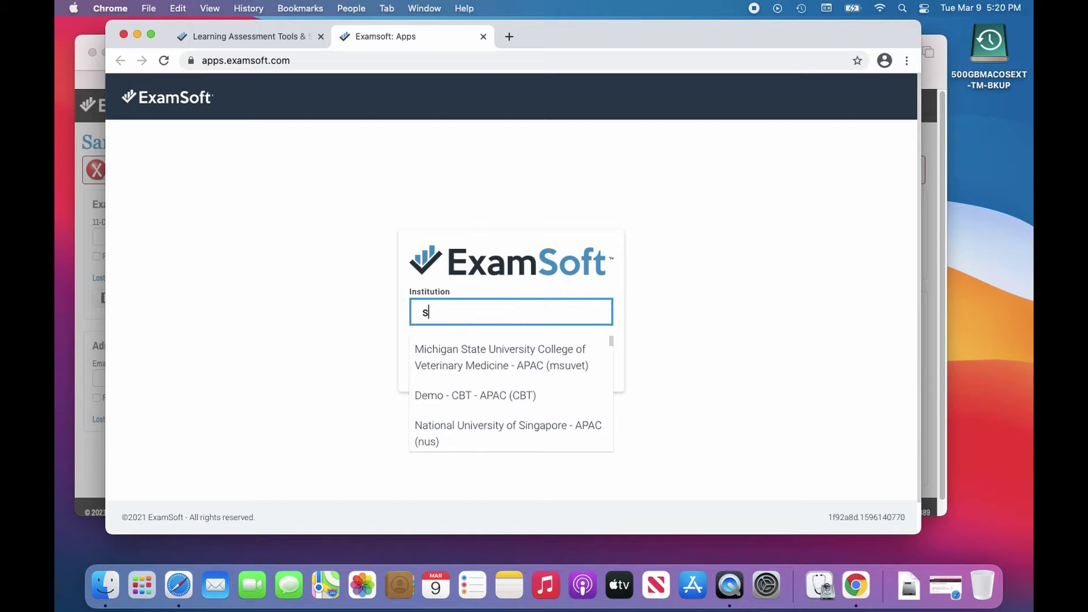
text(culaw)
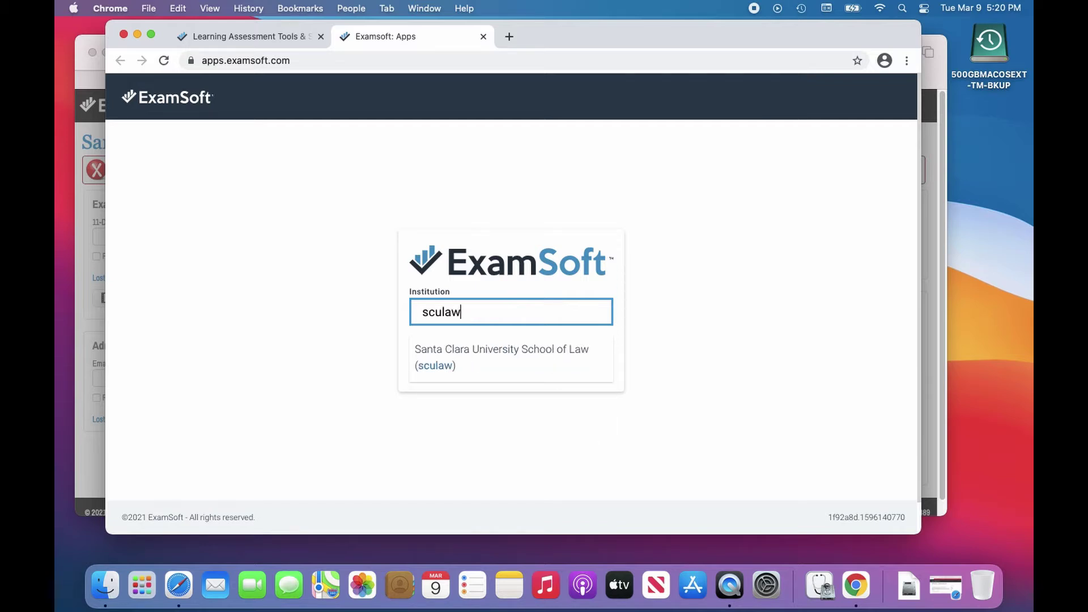
click(472, 355)
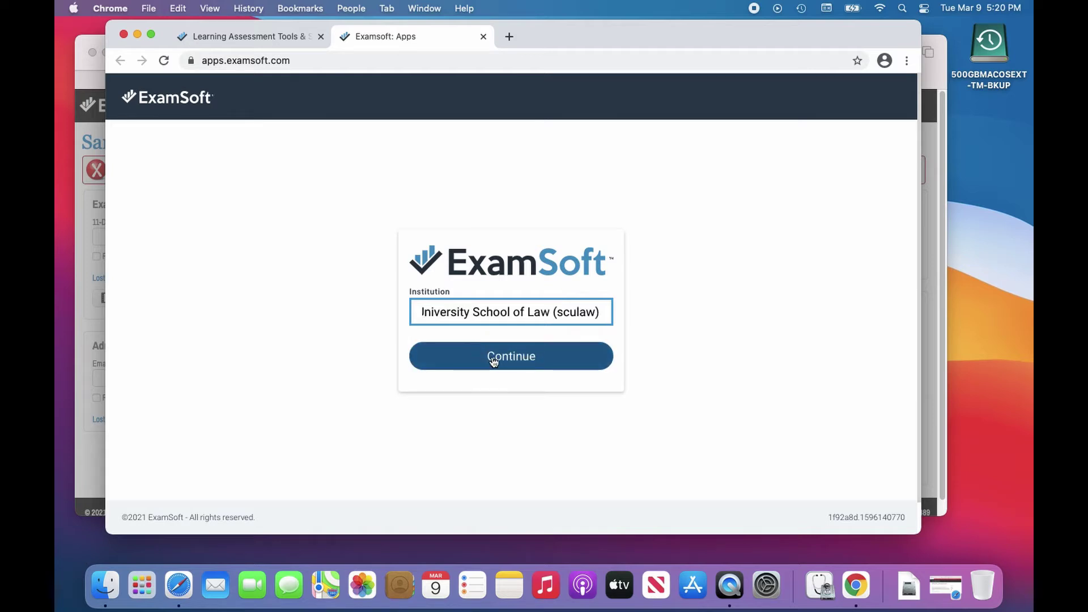
click(492, 358)
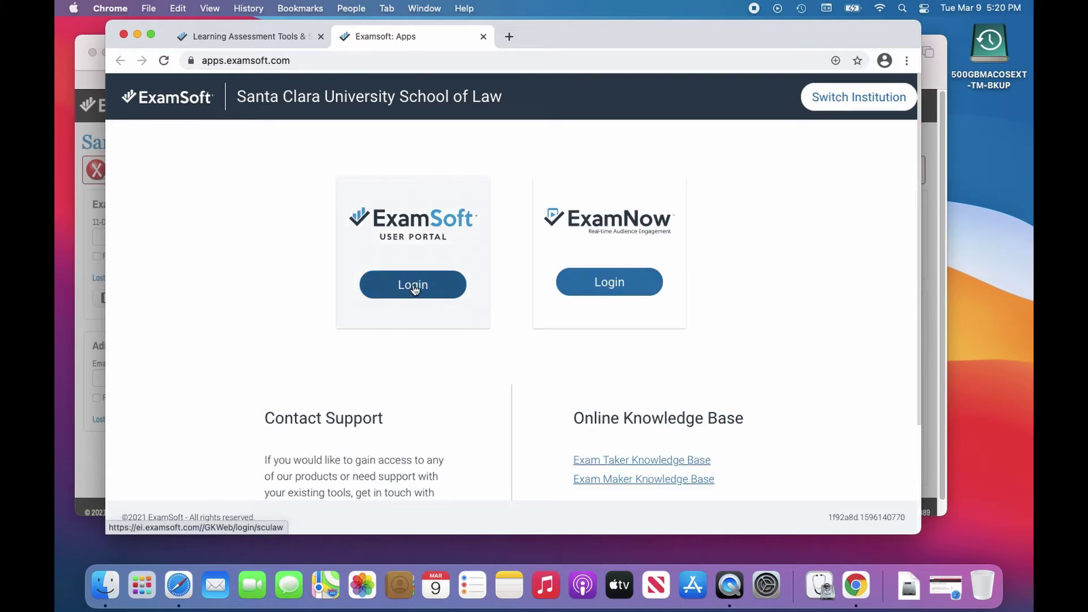
- Open the user portal login and sign in as an exam taker with student ID and password
click(413, 287)
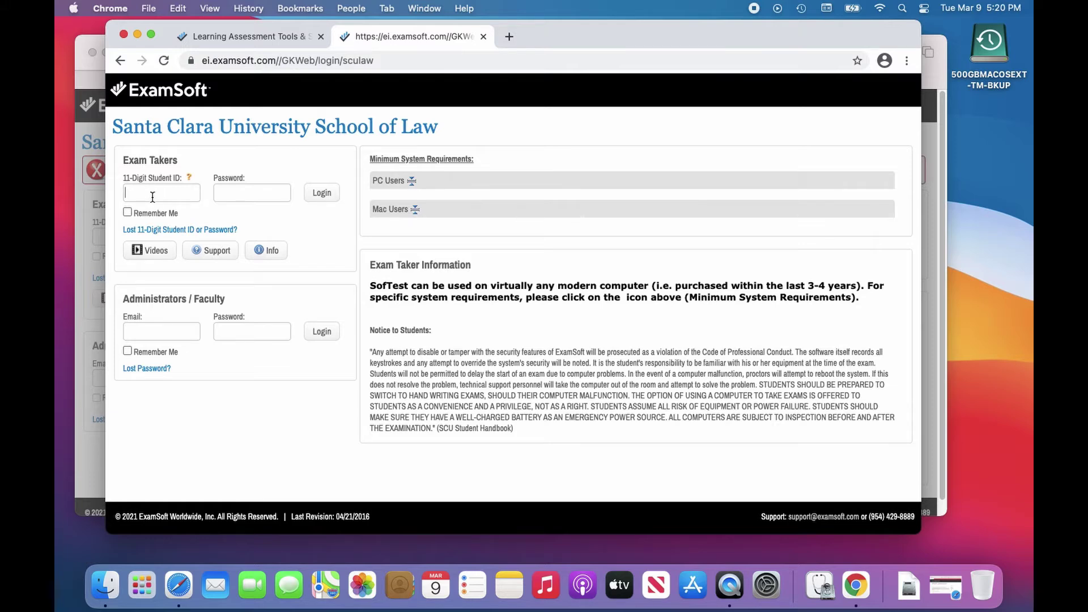
click(239, 191)
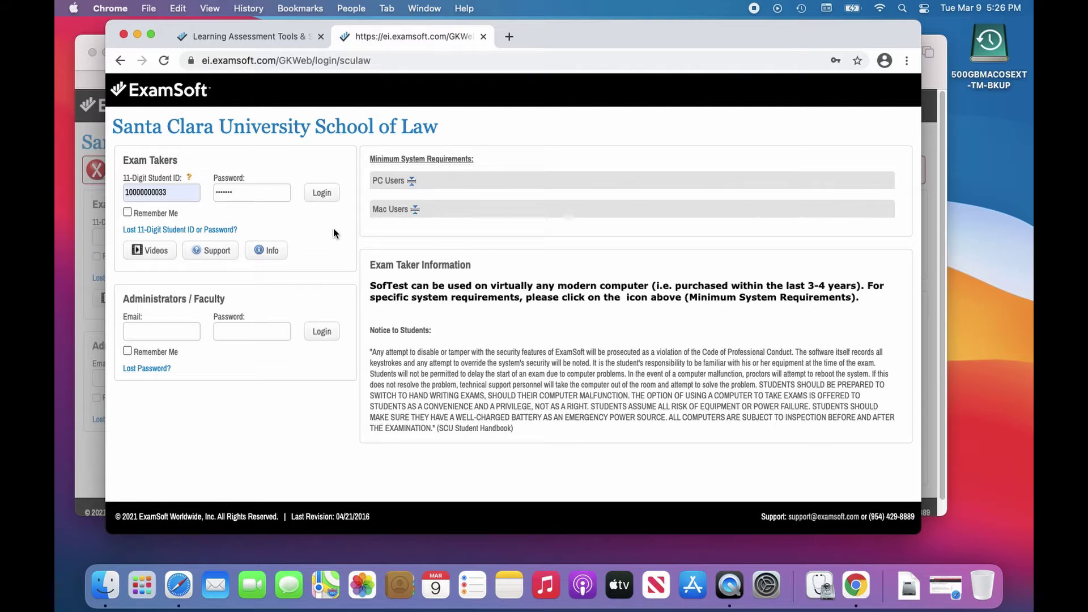
click(321, 193)
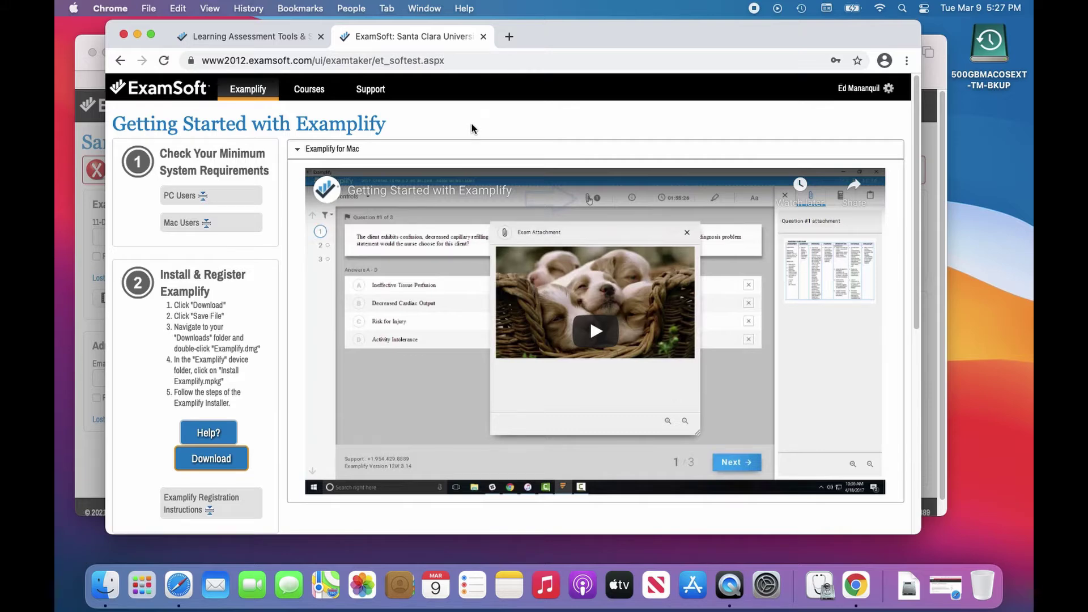
- Expand the PC and Mac minimum requirements and download the Examplify_2.5.0.dmg installer
click(872, 88)
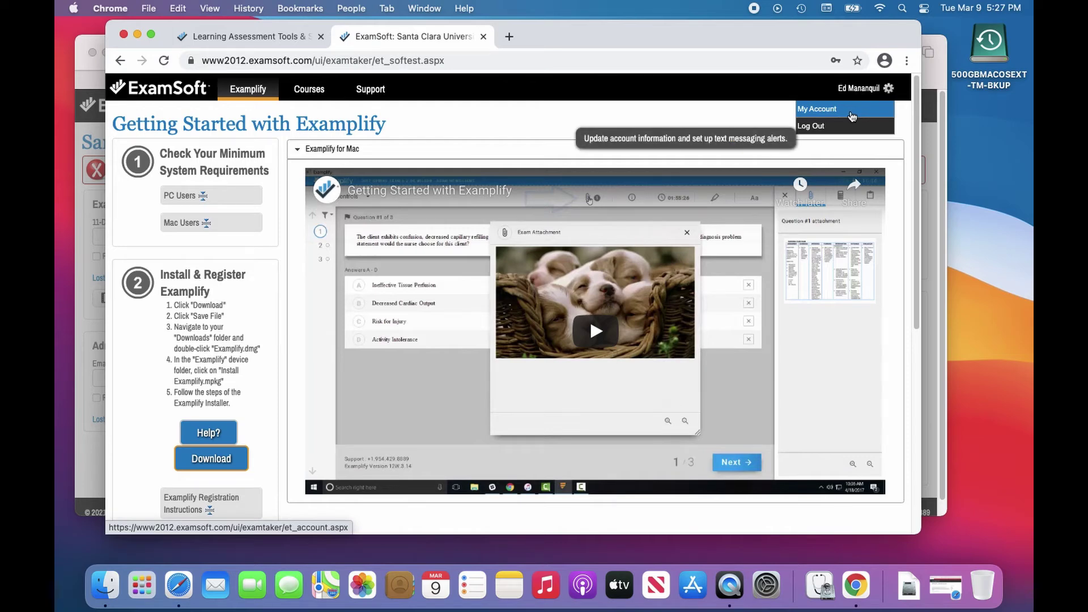
click(203, 199)
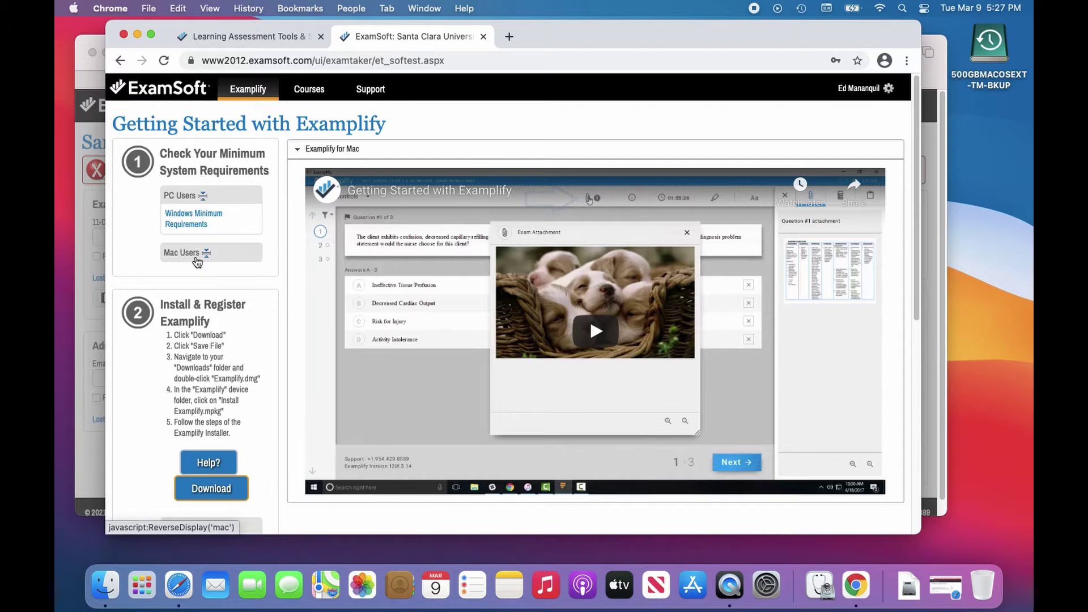
click(197, 255)
scroll(278, 252, down, 4)
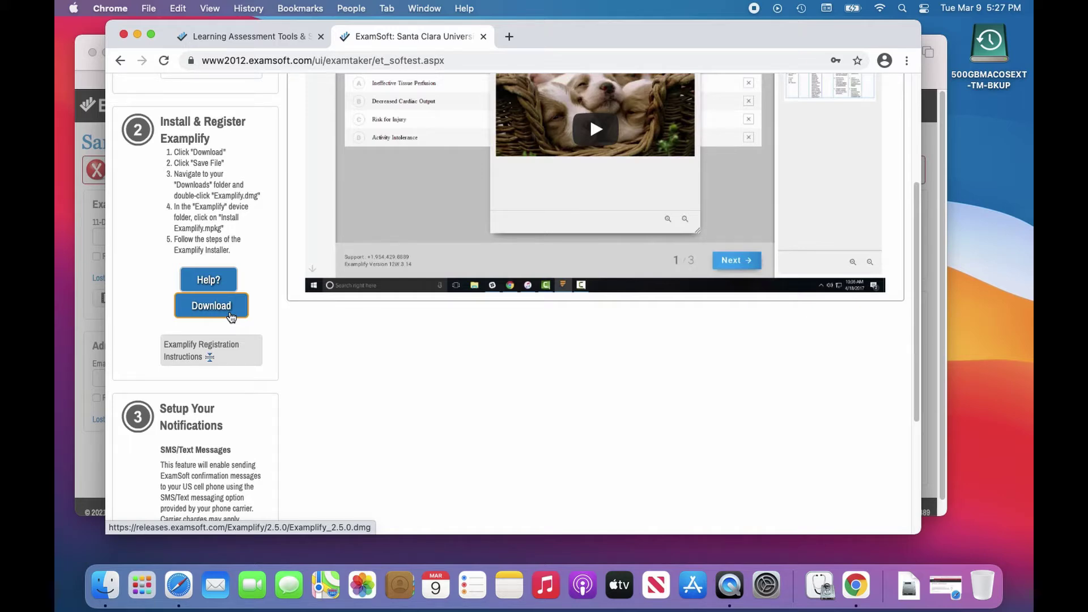
click(231, 316)
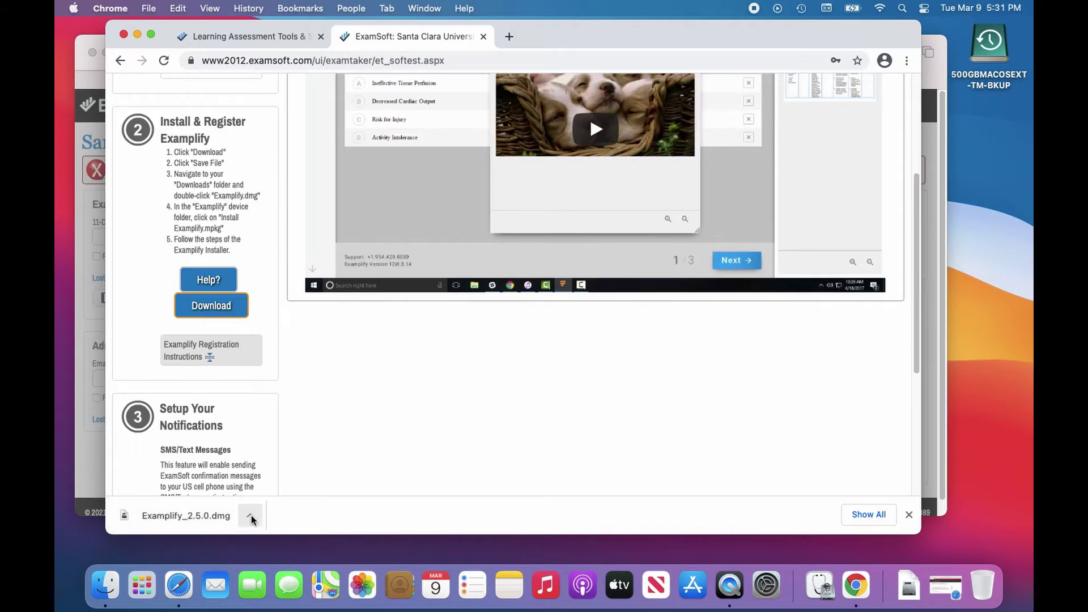
- Show Examplify_2.5.0.dmg in Finder from Chrome's download bar
click(251, 516)
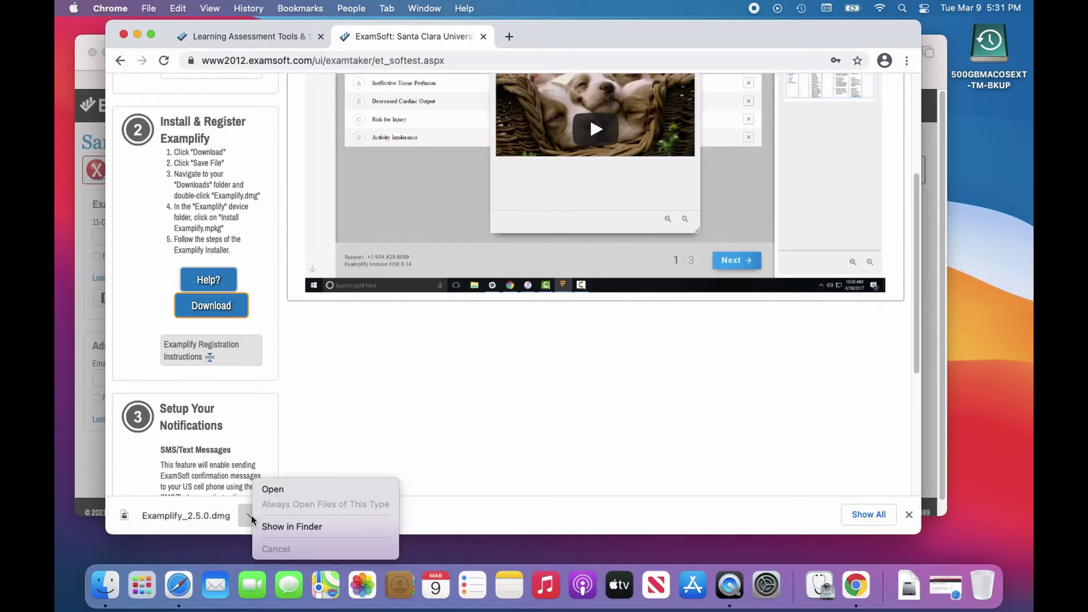
click(308, 527)
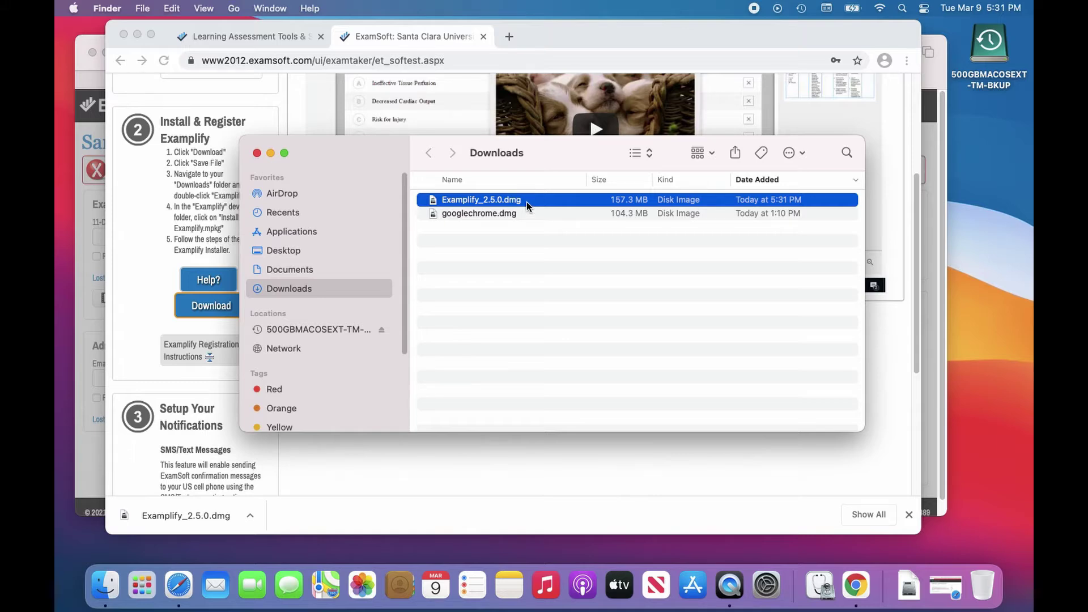
- Mount Examplify_2.5.0.dmg and launch Examplify_SIGNED.pkg to start the installer
double_click(496, 202)
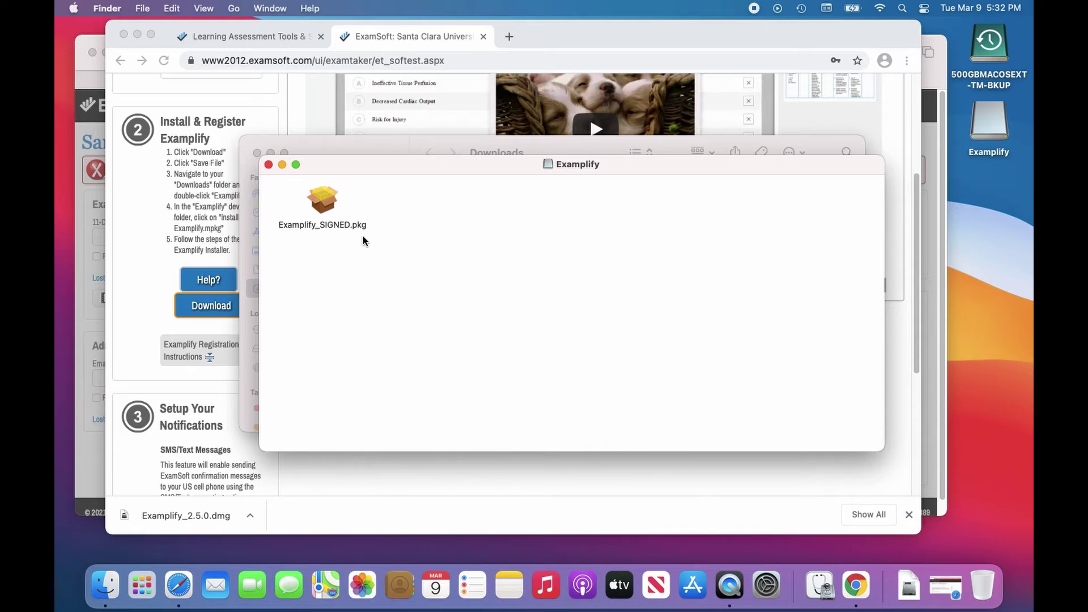
click(326, 211)
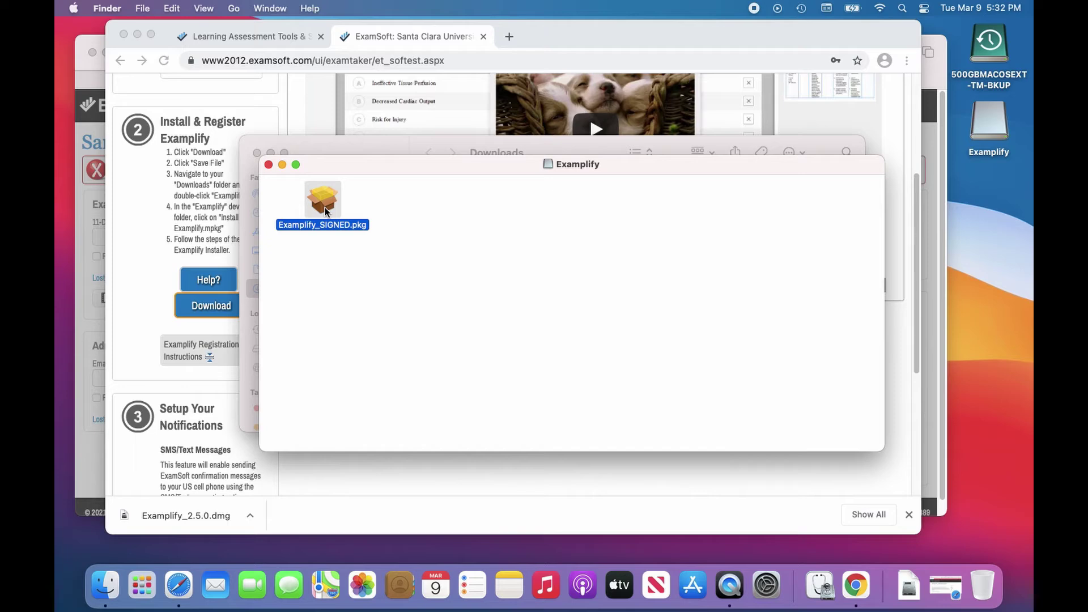
double_click(326, 211)
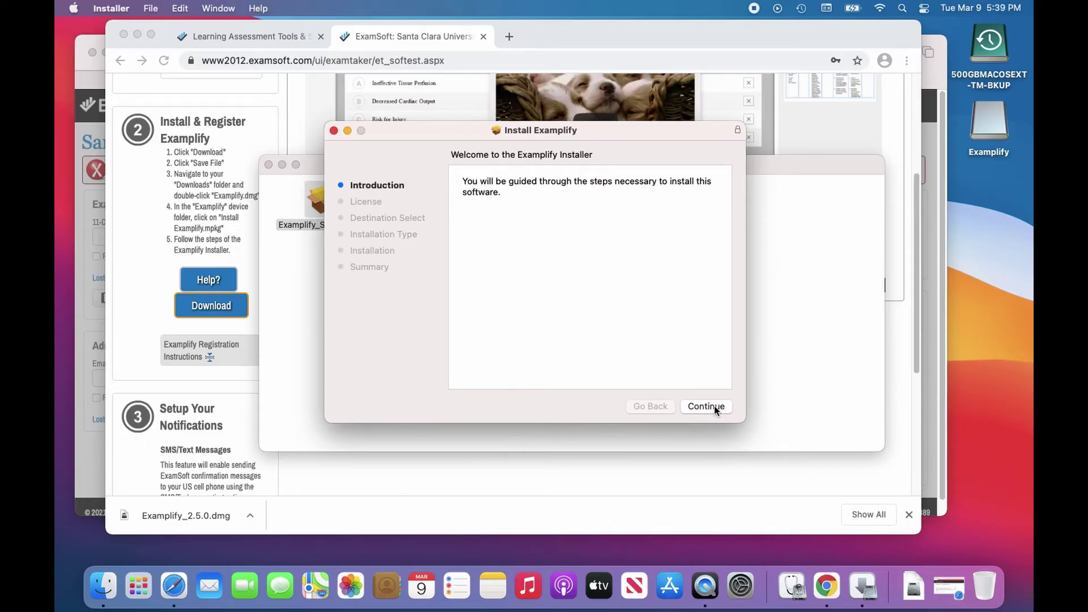
- Continue past the introduction, scroll through the Examplify license, and agree to its terms
click(716, 412)
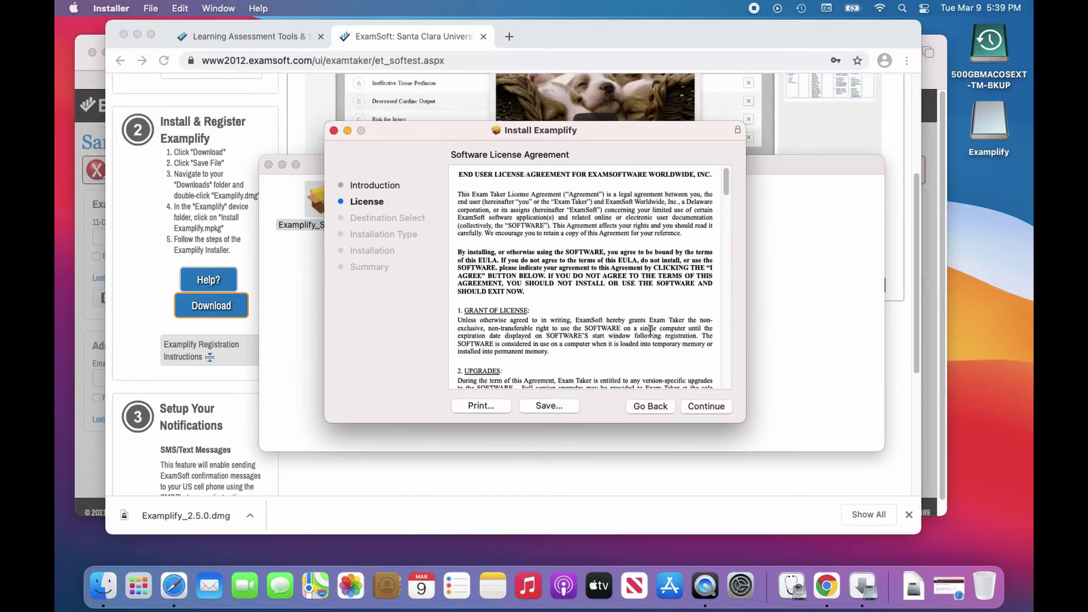
scroll(669, 339, down, 3)
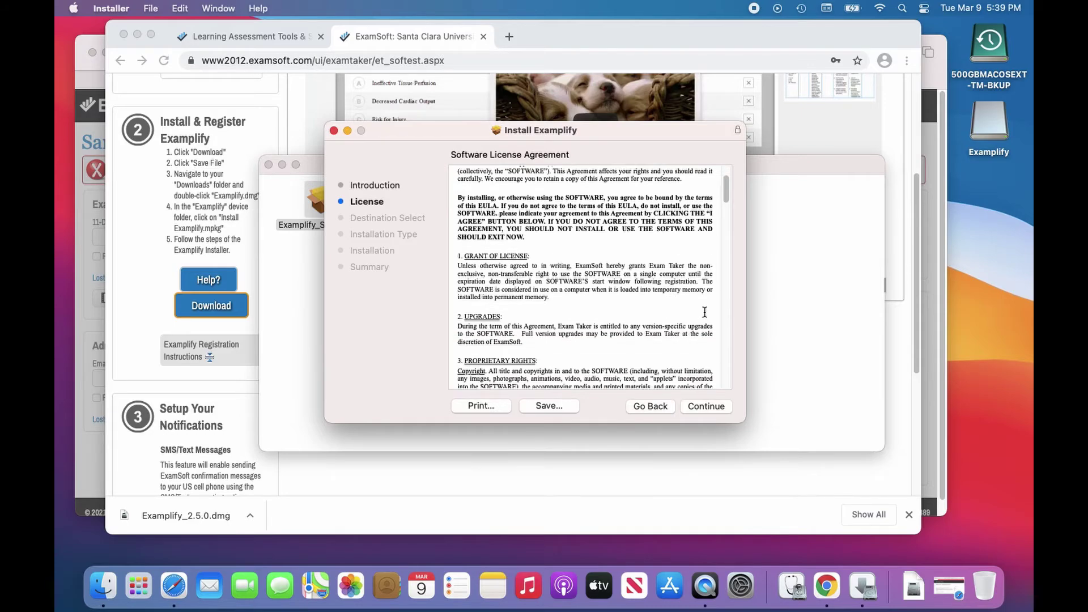
drag(726, 203, 726, 374)
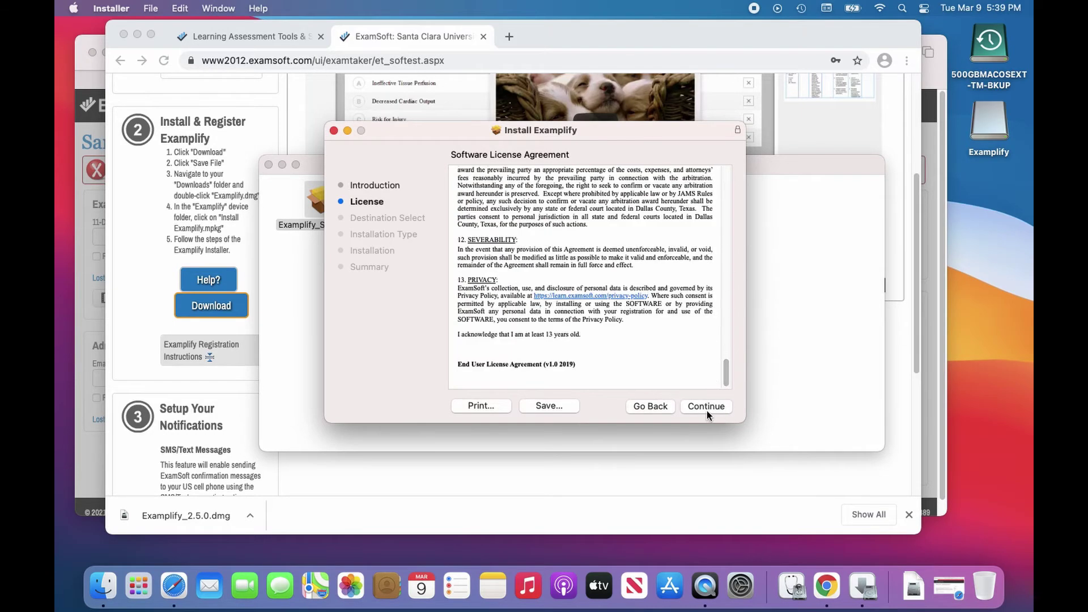
click(706, 407)
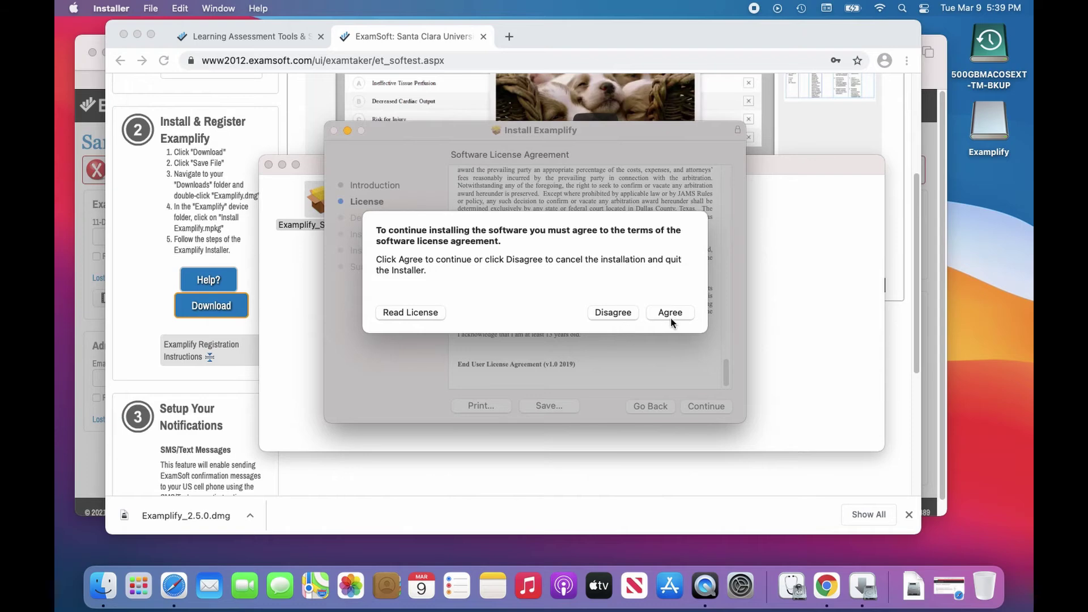
click(671, 313)
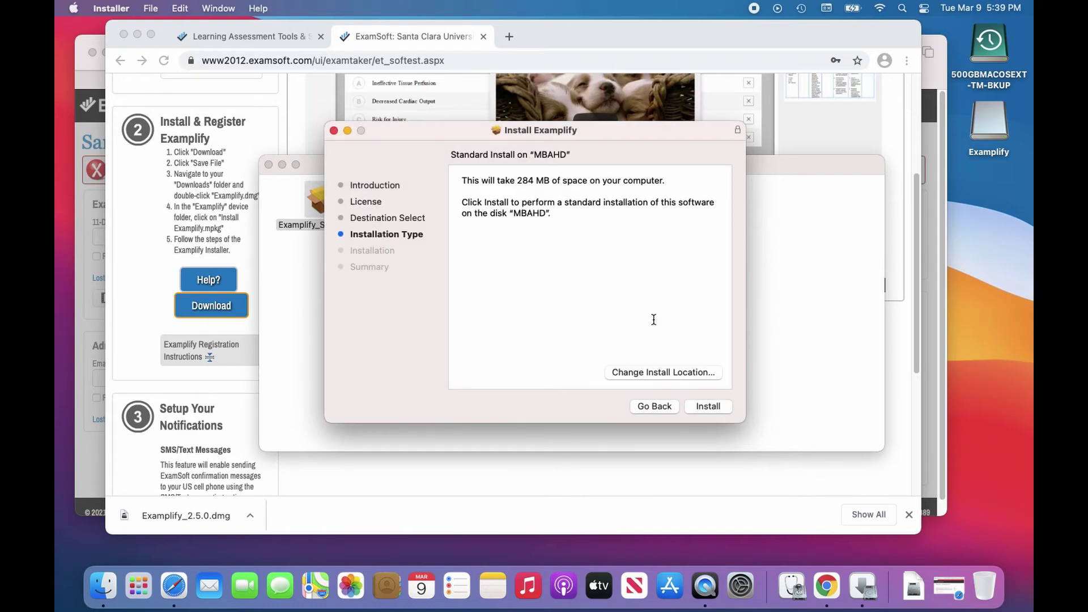
- Install Examplify, authorizing with the admin password and allowing System Events control
click(709, 407)
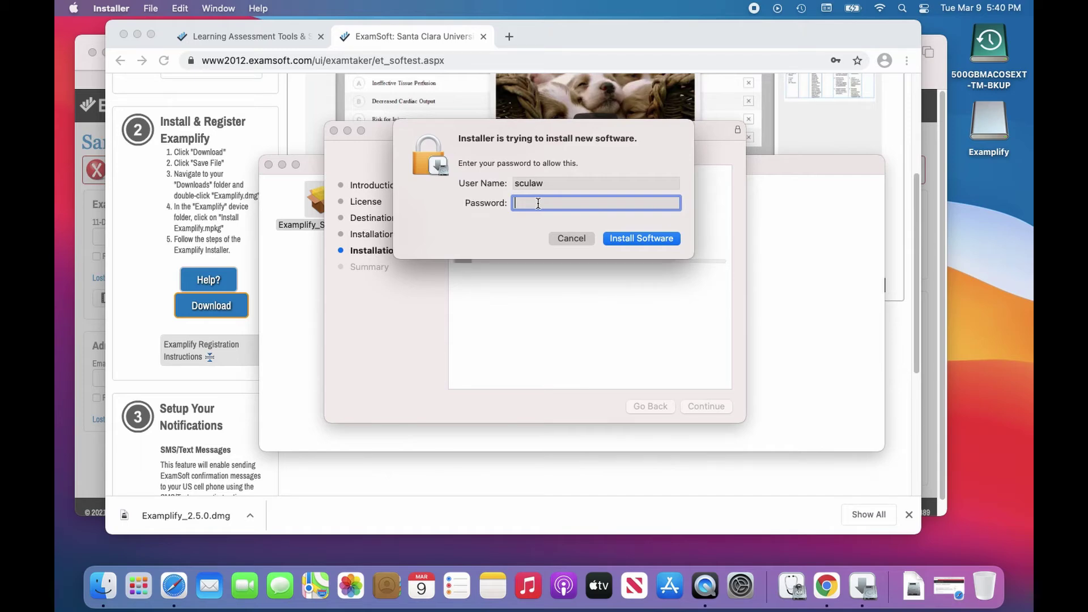
text(••••••)
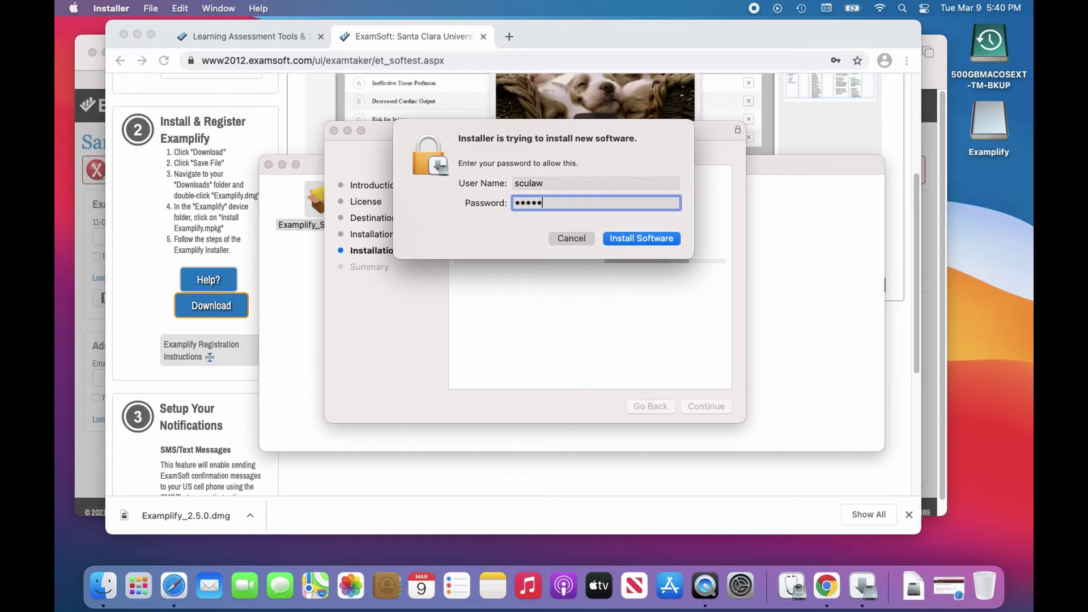
key(Return)
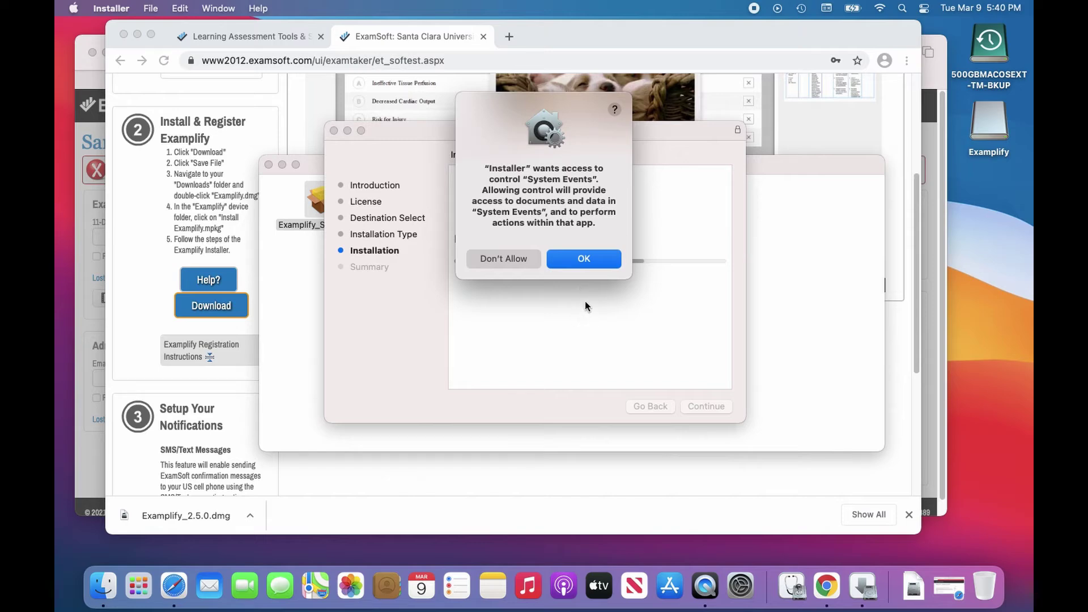
click(587, 259)
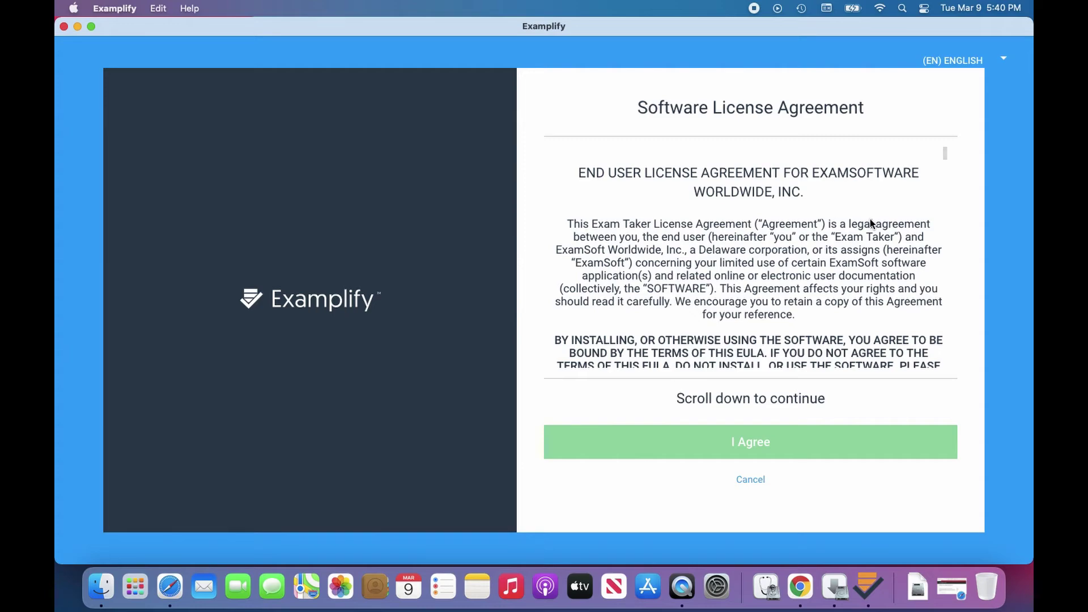
- Accept Examplify's license, then enter institution ID sculaw and choose Santa Clara University School of Law
drag(945, 153, 957, 358)
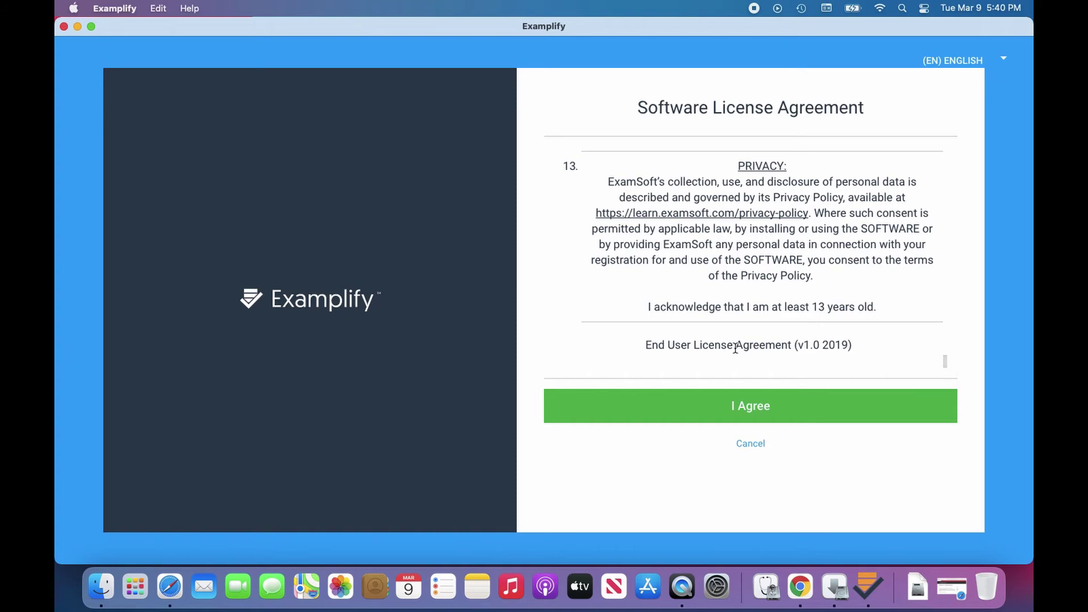
click(757, 415)
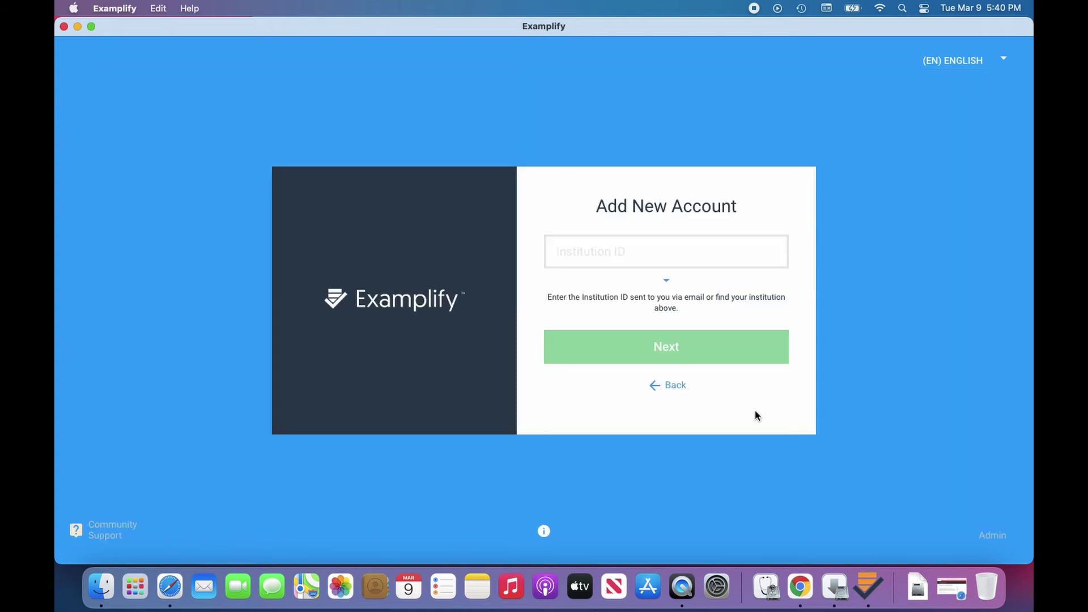
click(612, 259)
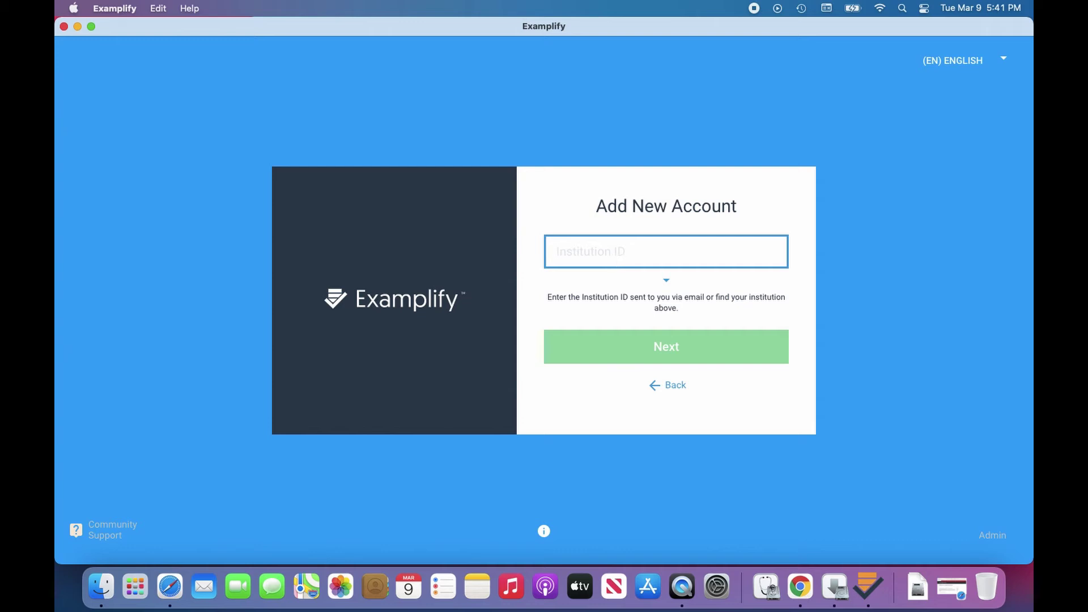
text(sculaw)
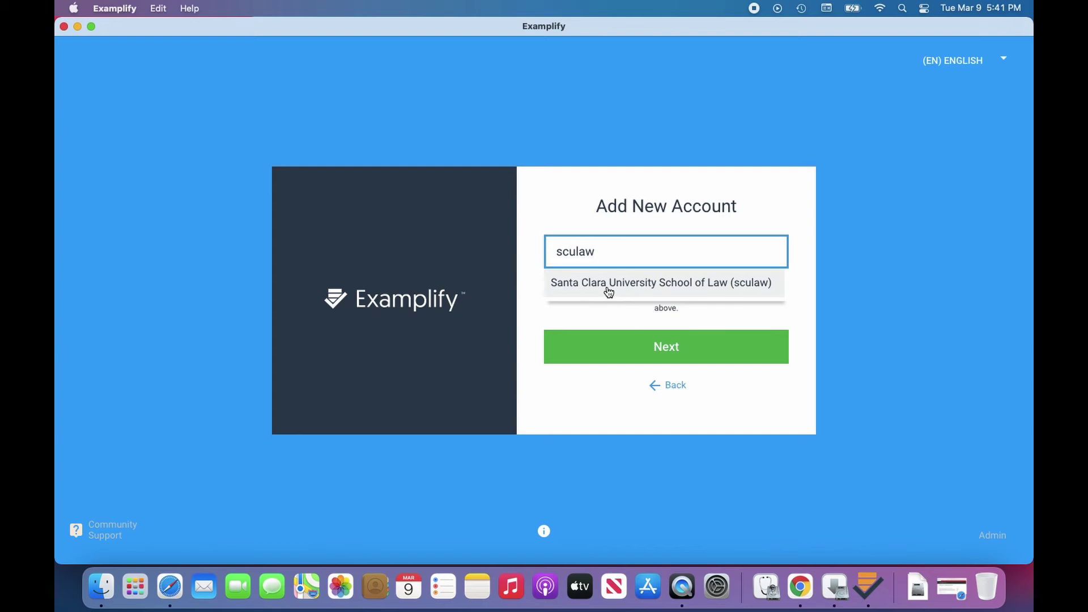
click(608, 283)
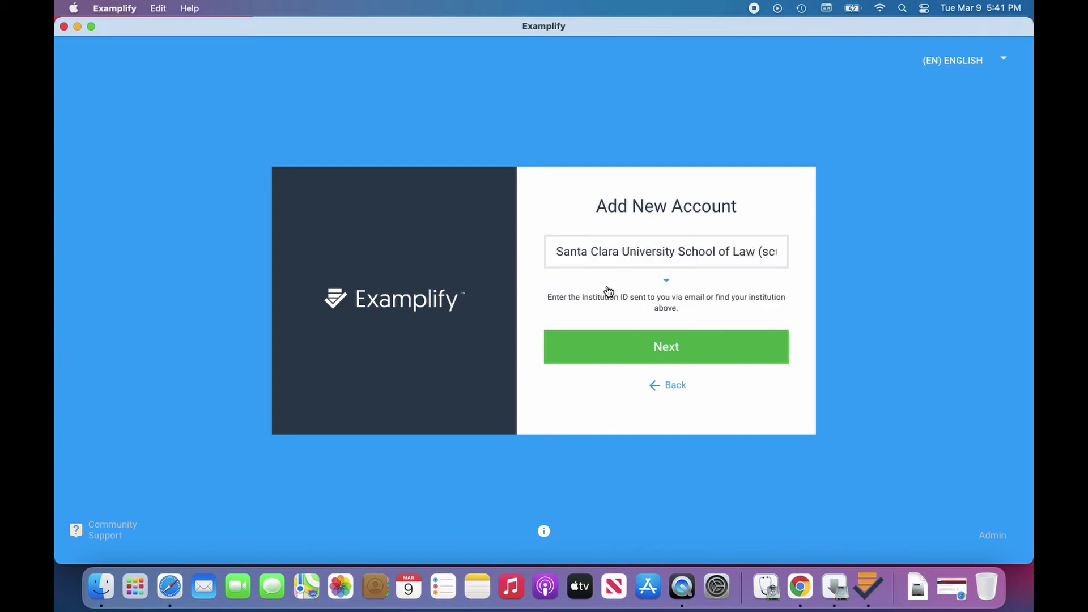
click(688, 358)
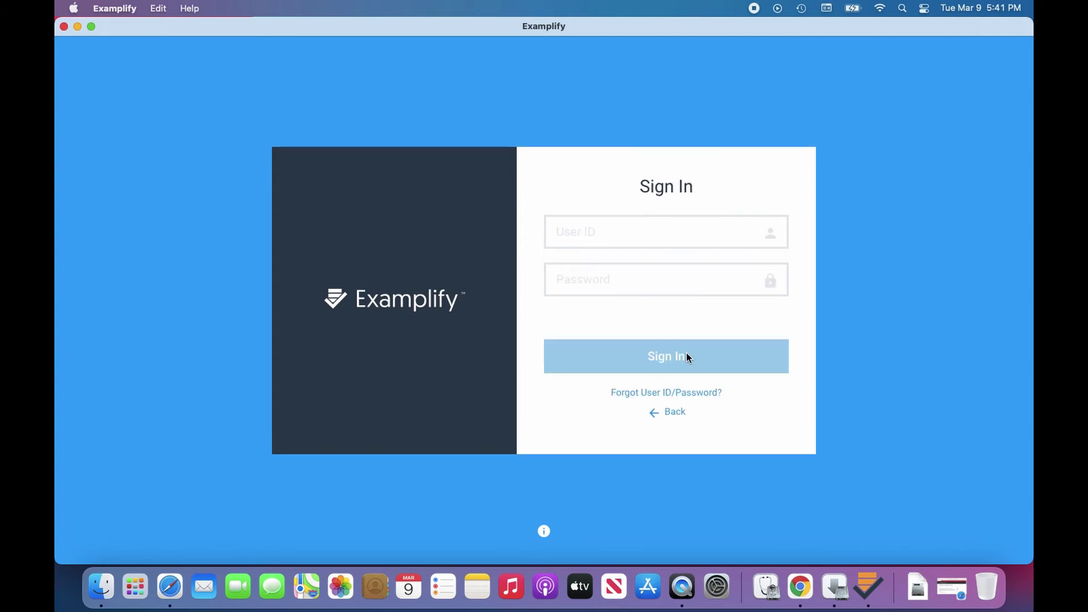
- Sign in to Examplify with the student's user ID and account password
click(610, 236)
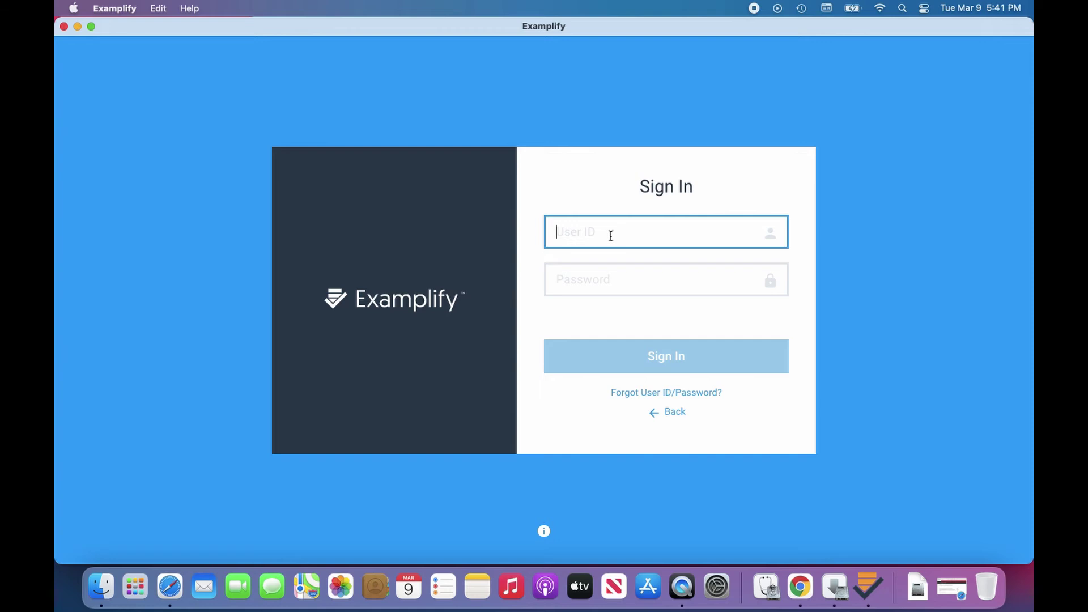
text(100000000033)
click(633, 286)
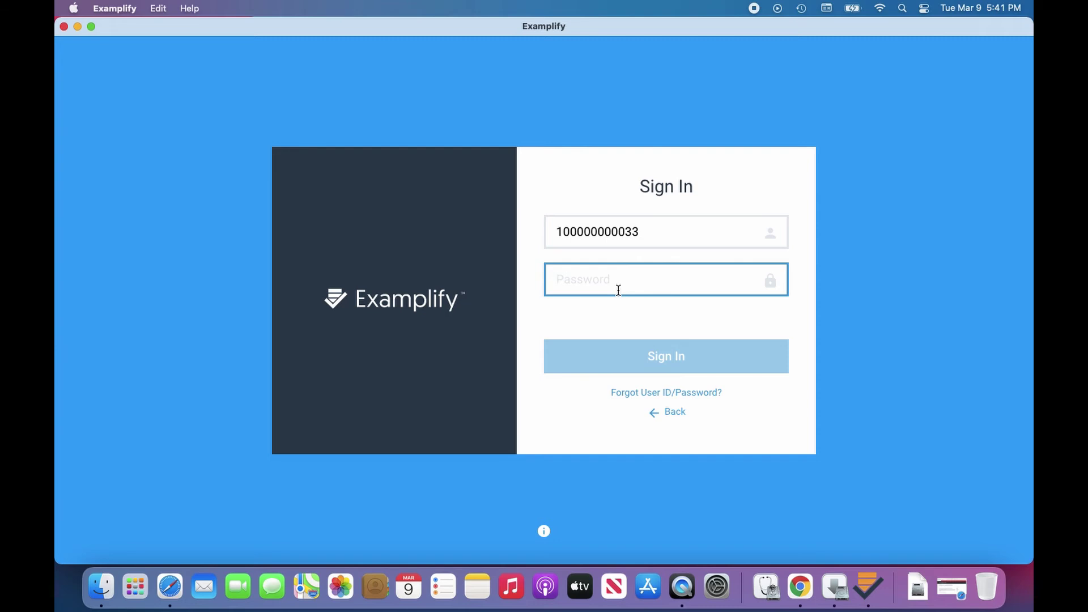
text(********)
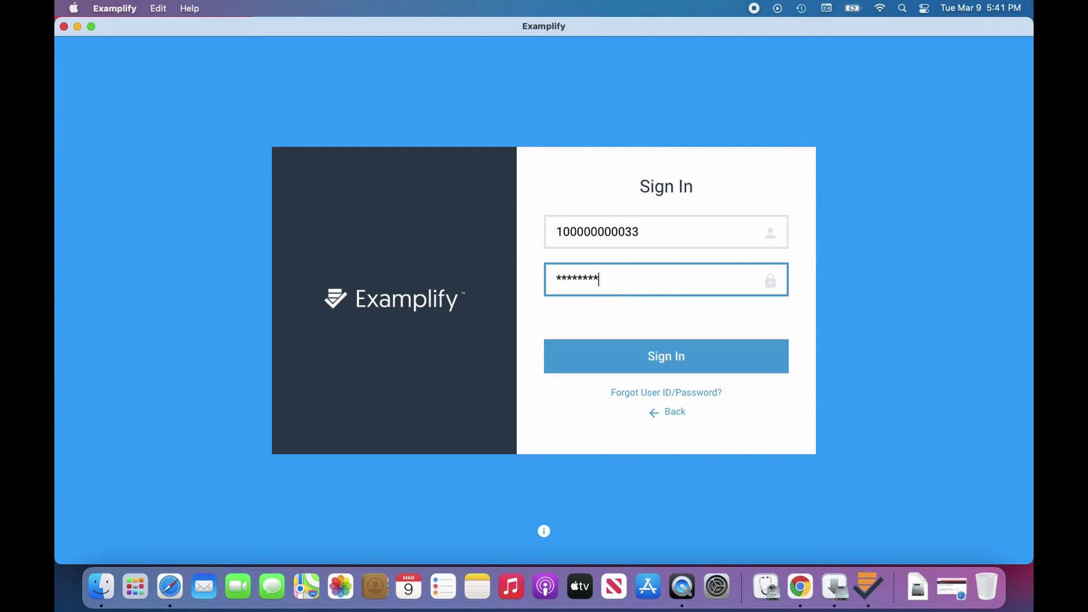
click(674, 363)
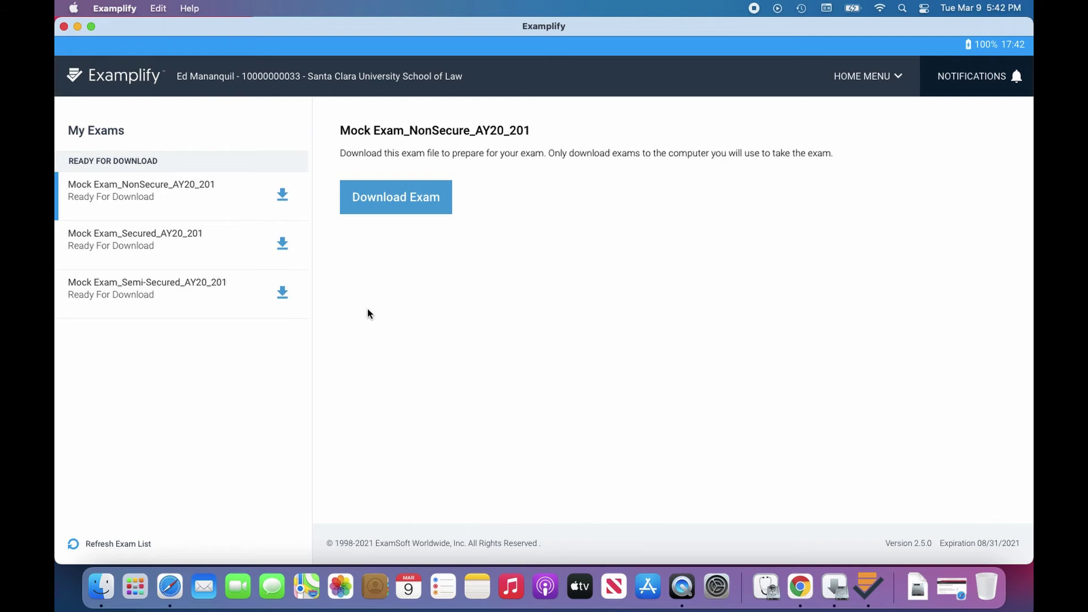
- Glance at the HOME MENU, then download Mock Exam_NonSecure_AY20_201 (Non-Secure, 9 minutes)
click(900, 80)
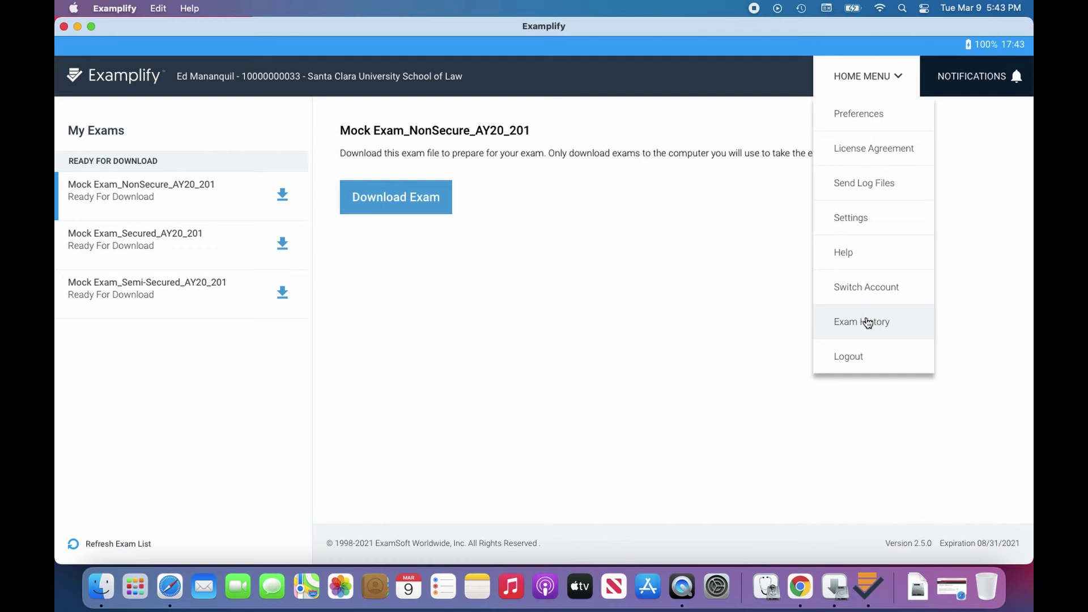
click(492, 364)
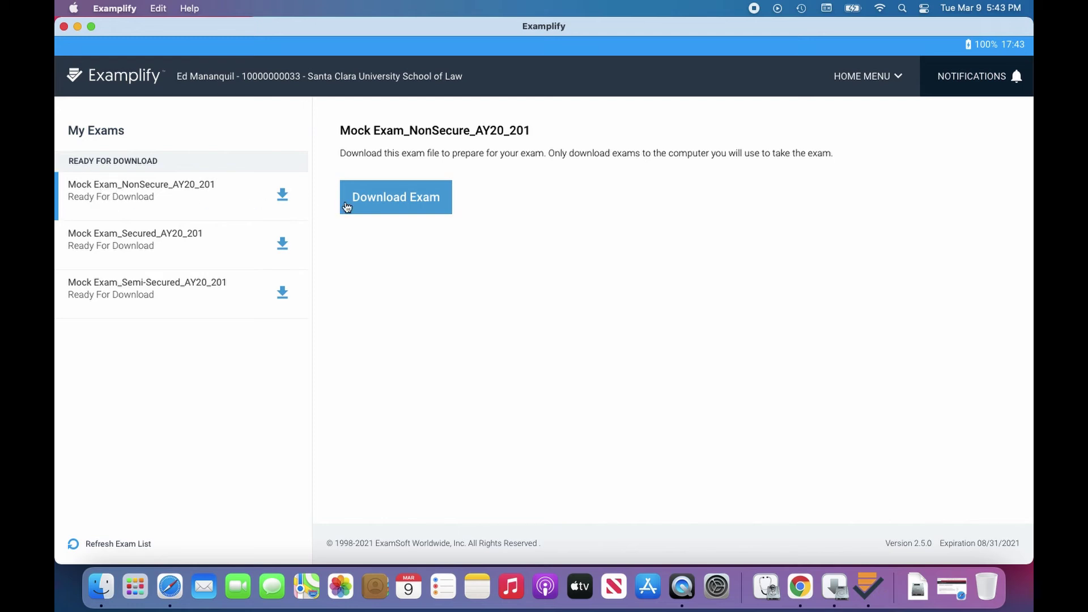
click(383, 211)
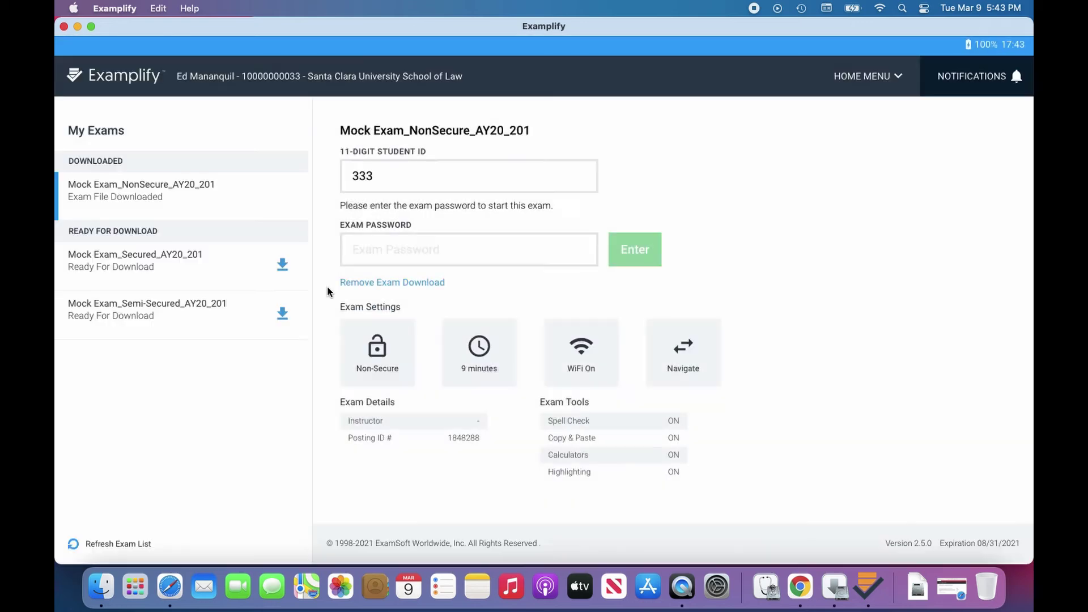
- Download Mock Exam_Secured_AY20_201 and Mock Exam_Semi-Secured_AY20_201 from their exam pages
click(91, 256)
click(384, 209)
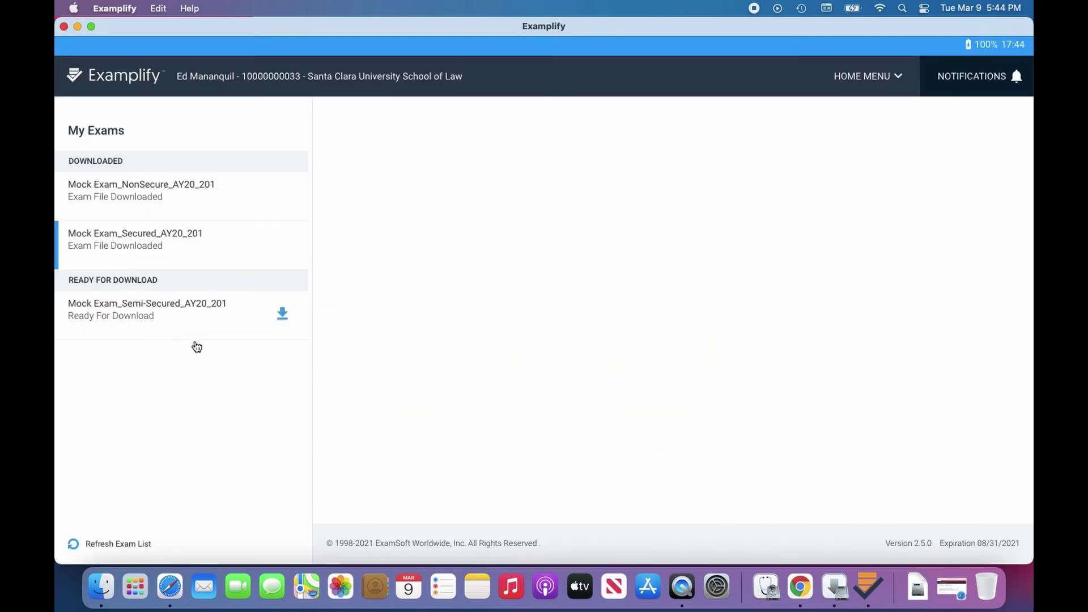
click(132, 312)
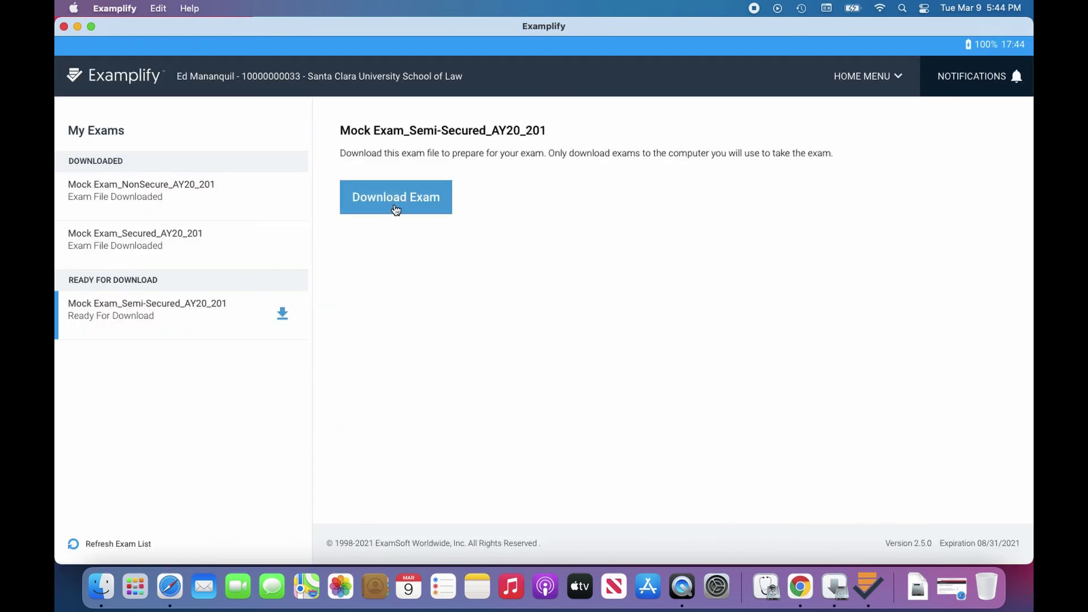
click(395, 198)
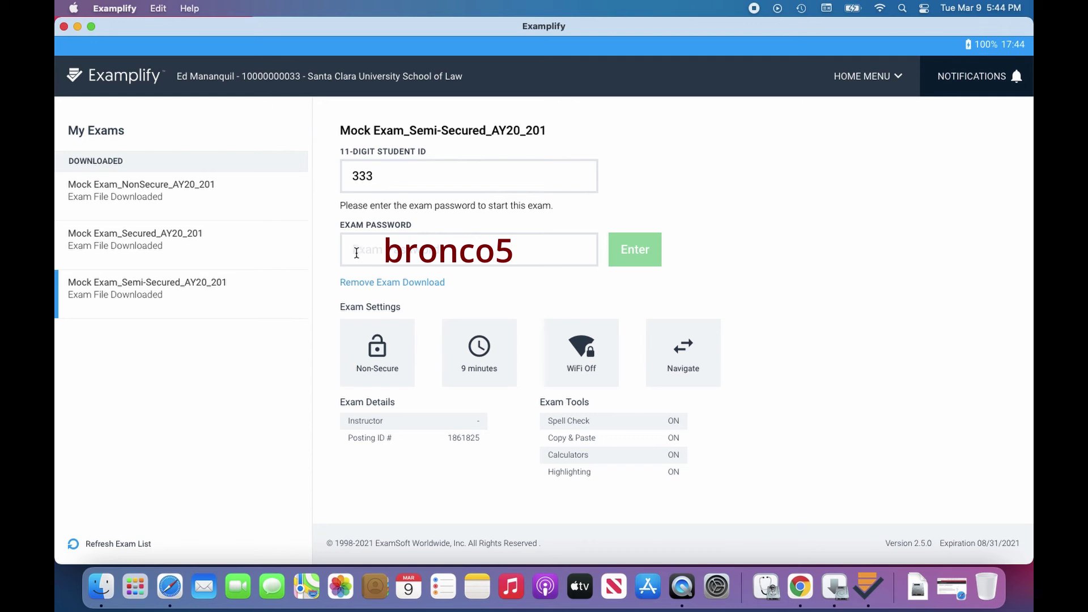
click(233, 250)
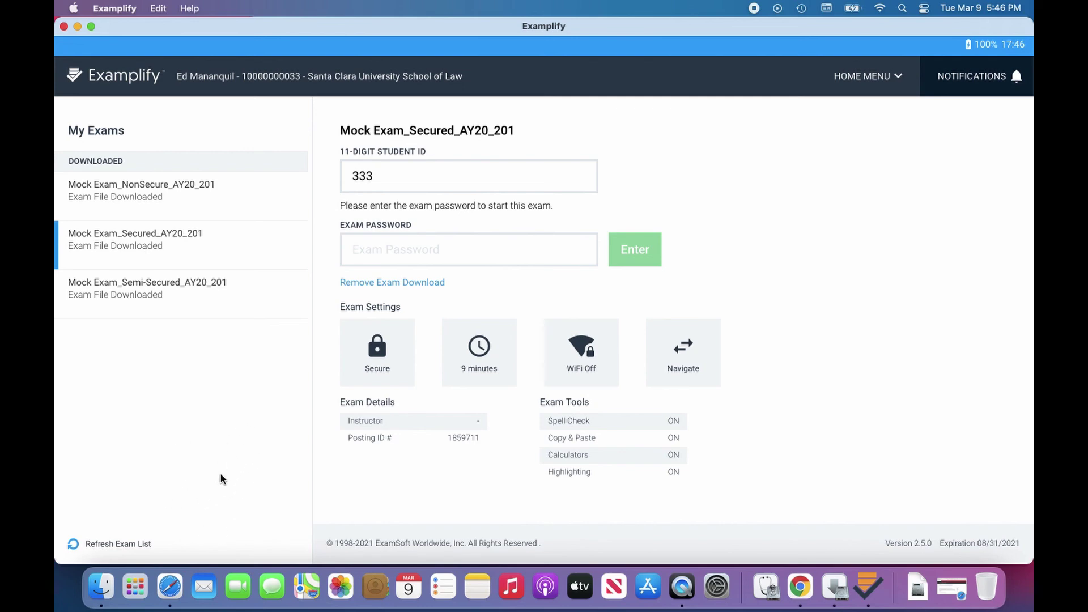
click(104, 545)
click(59, 302)
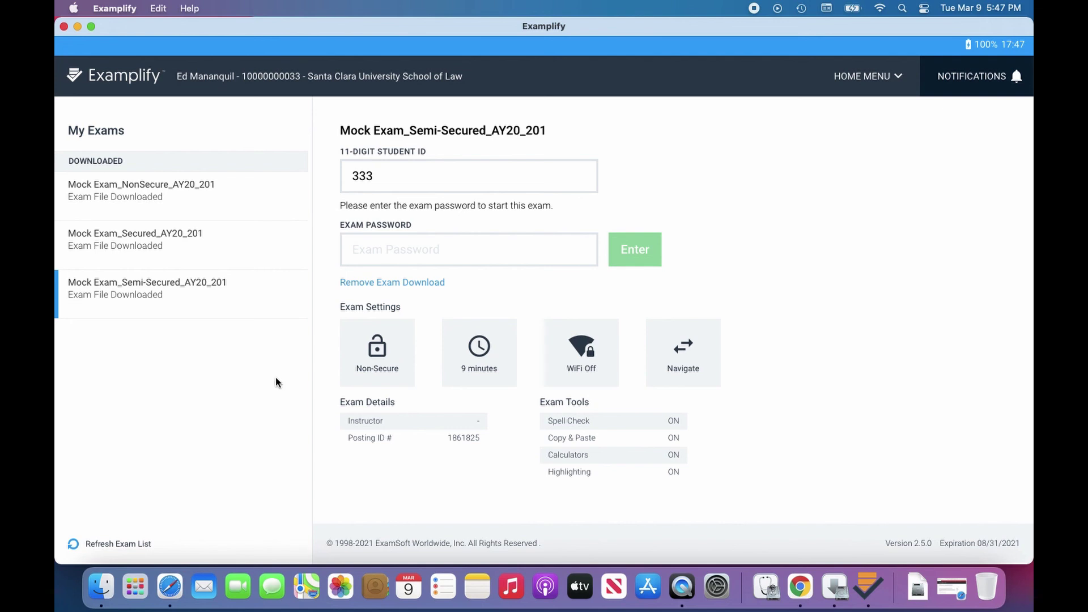
click(394, 242)
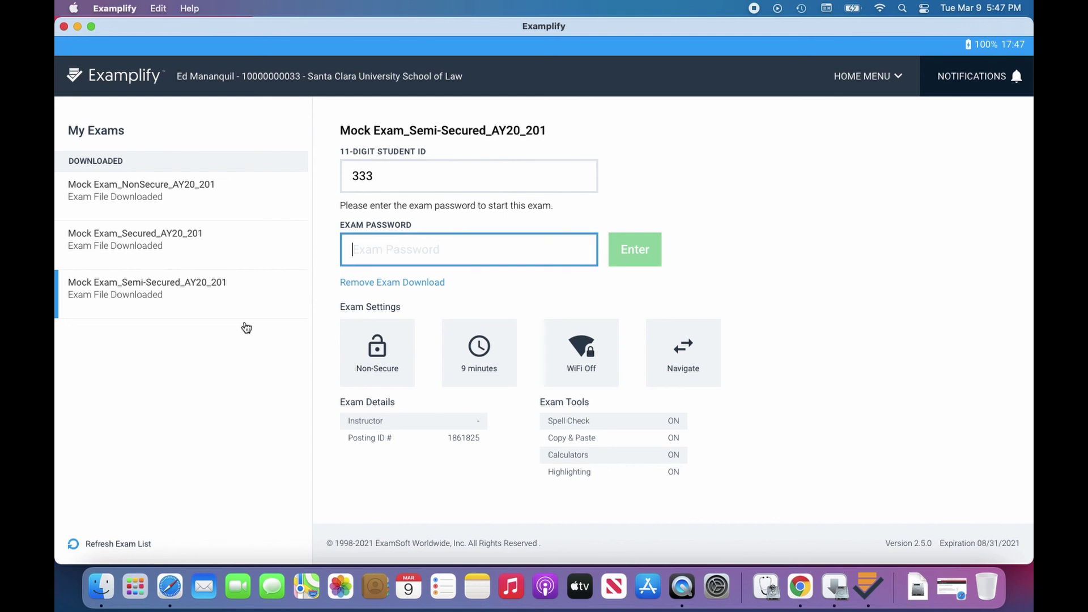